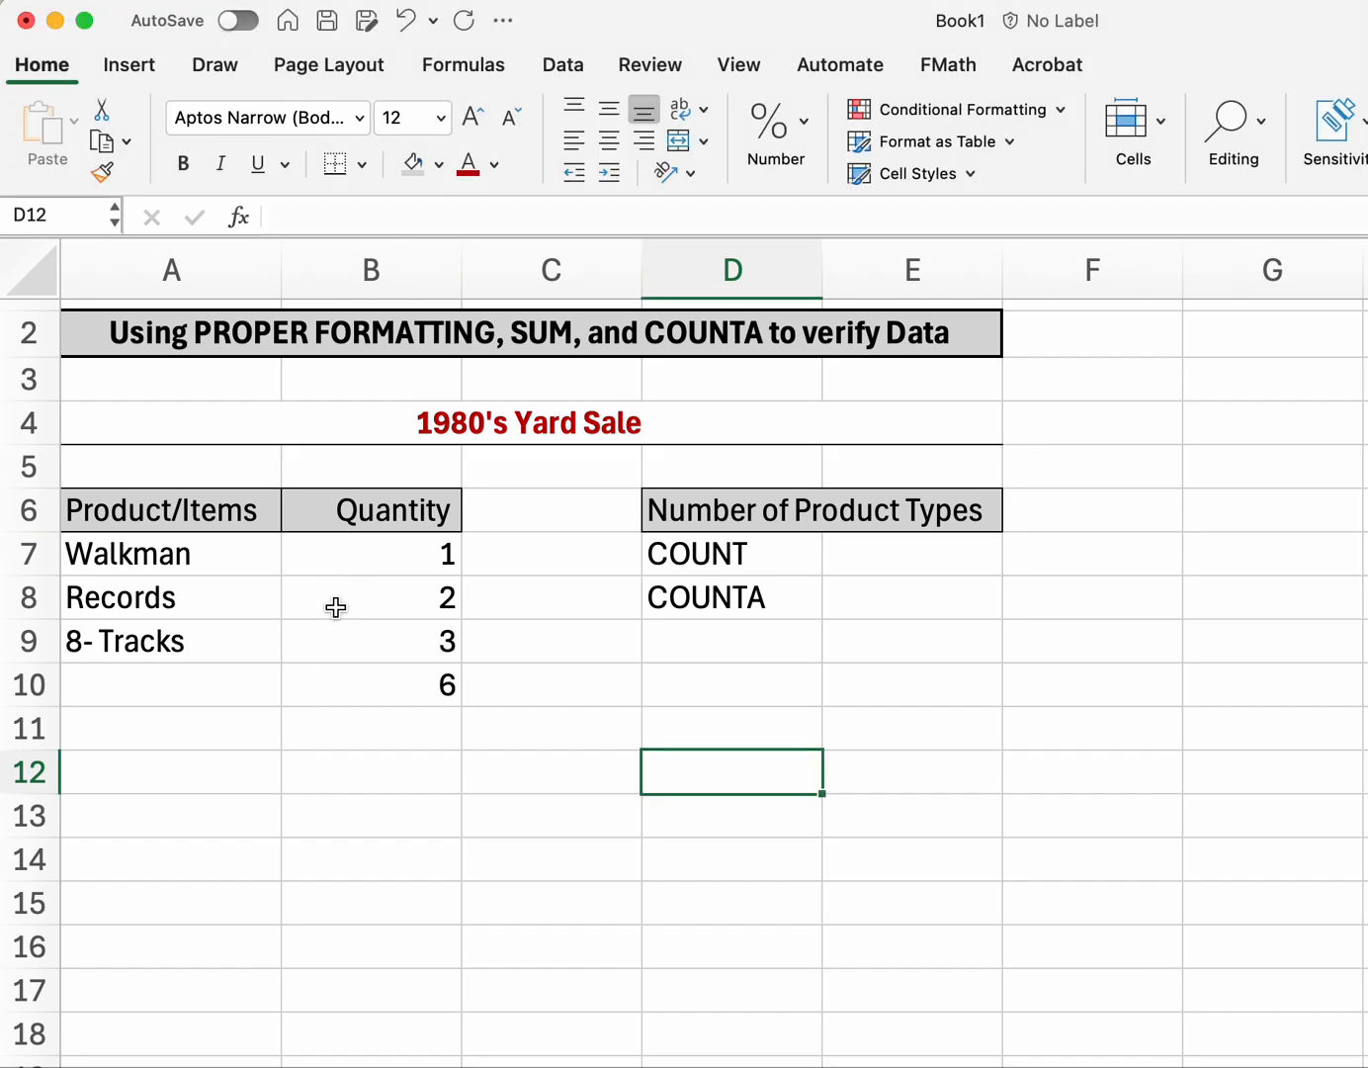
Step: Give the total 6 in B10 a top and bottom border
left_click(331, 682)
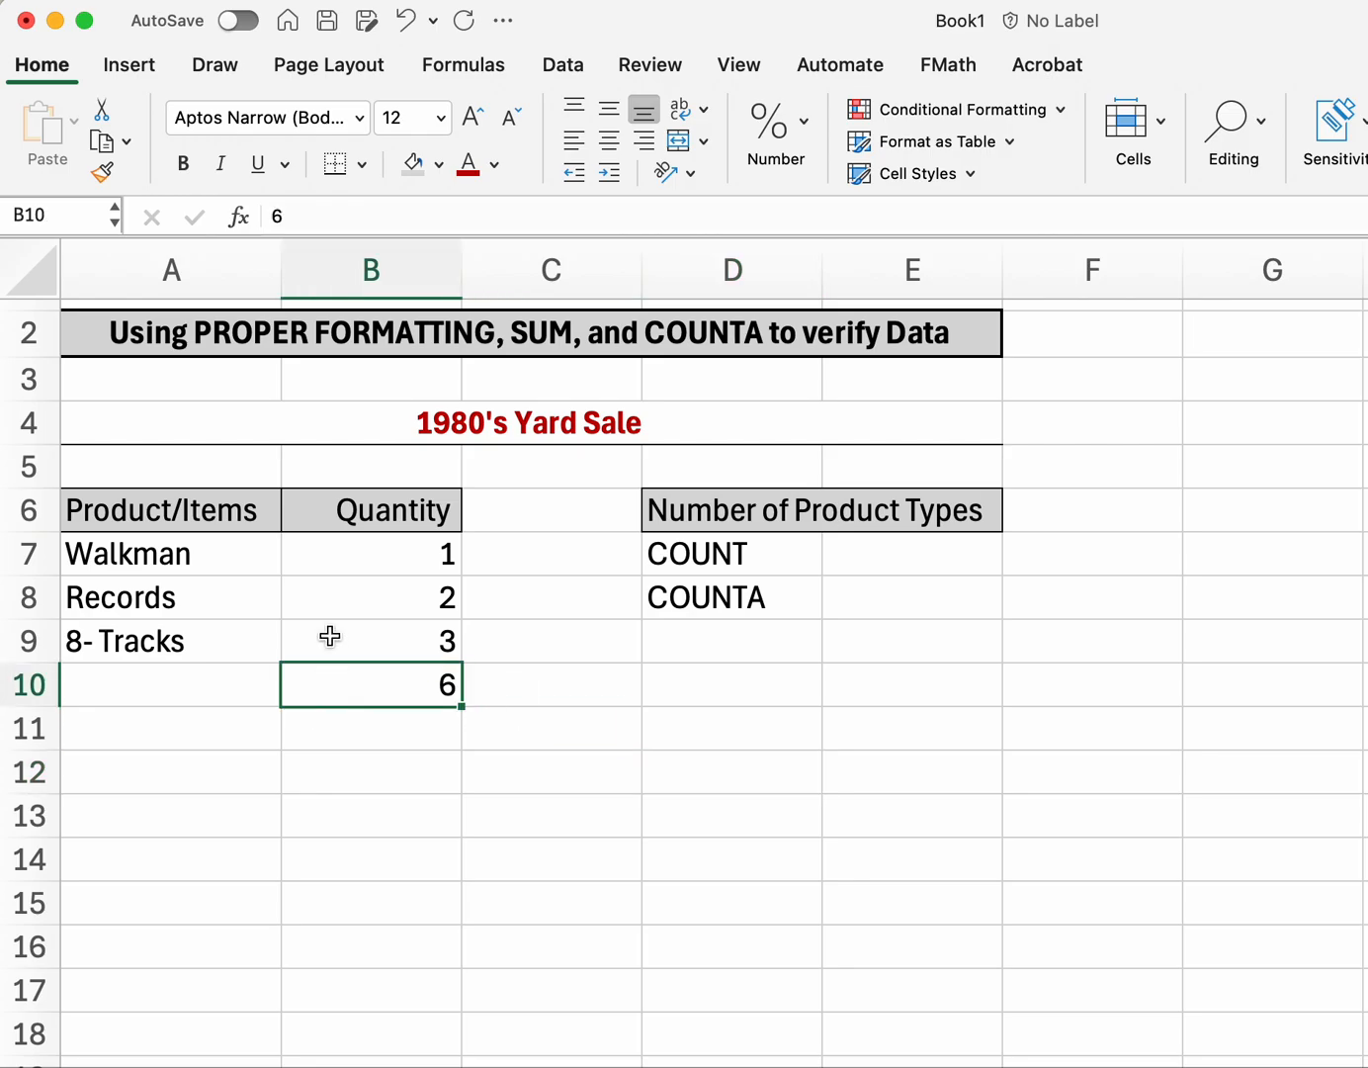
left_click(362, 165)
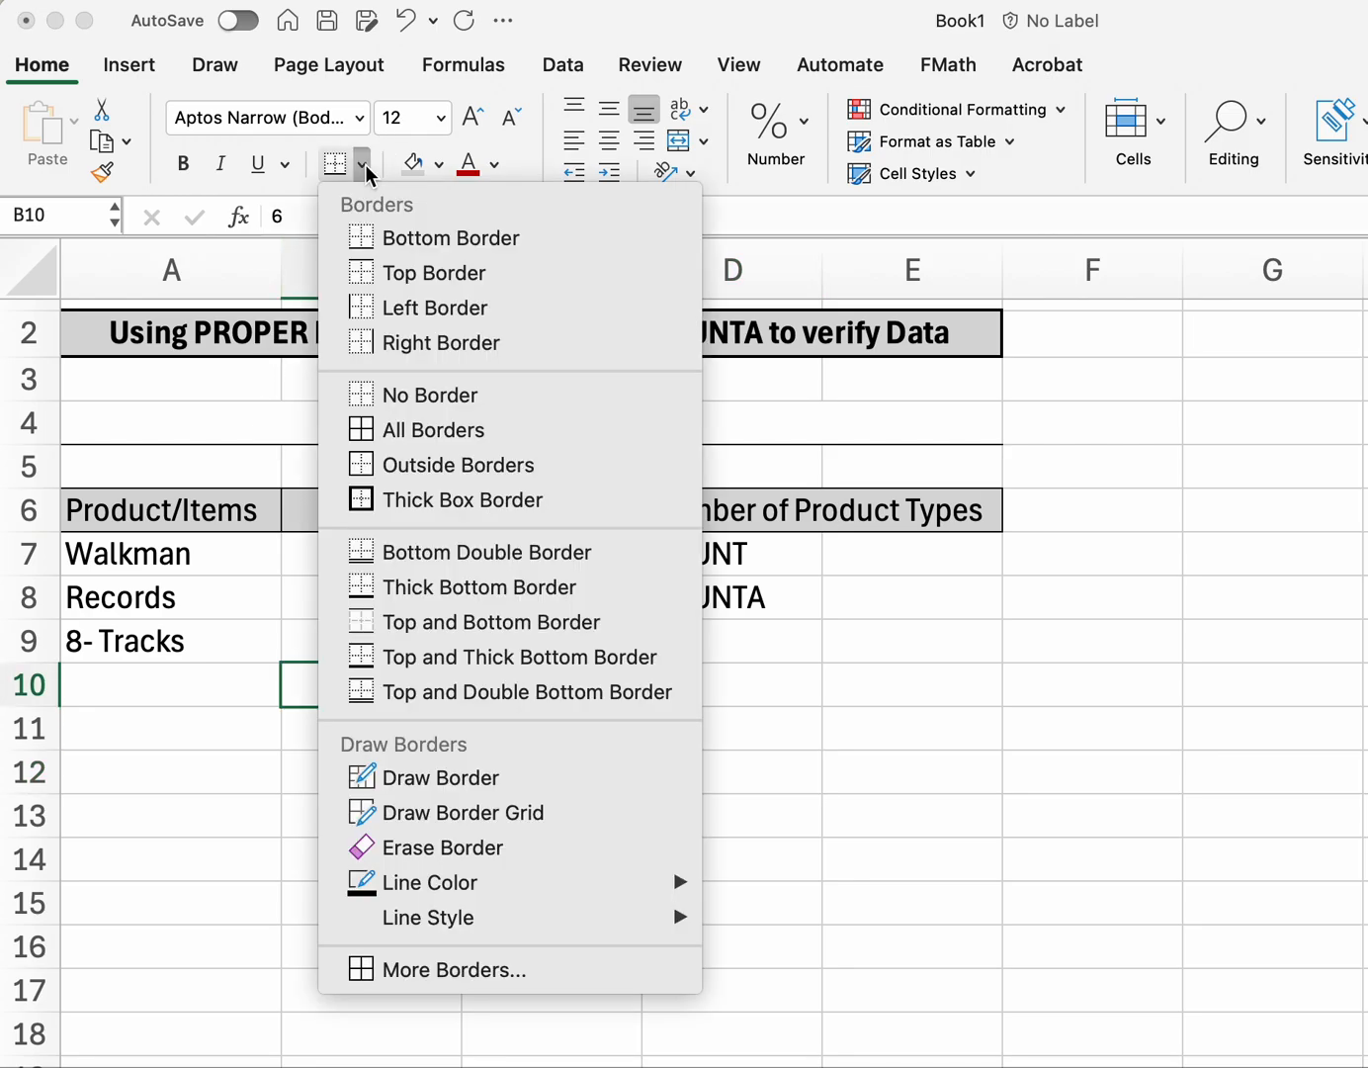
left_click(481, 622)
left_click(492, 801)
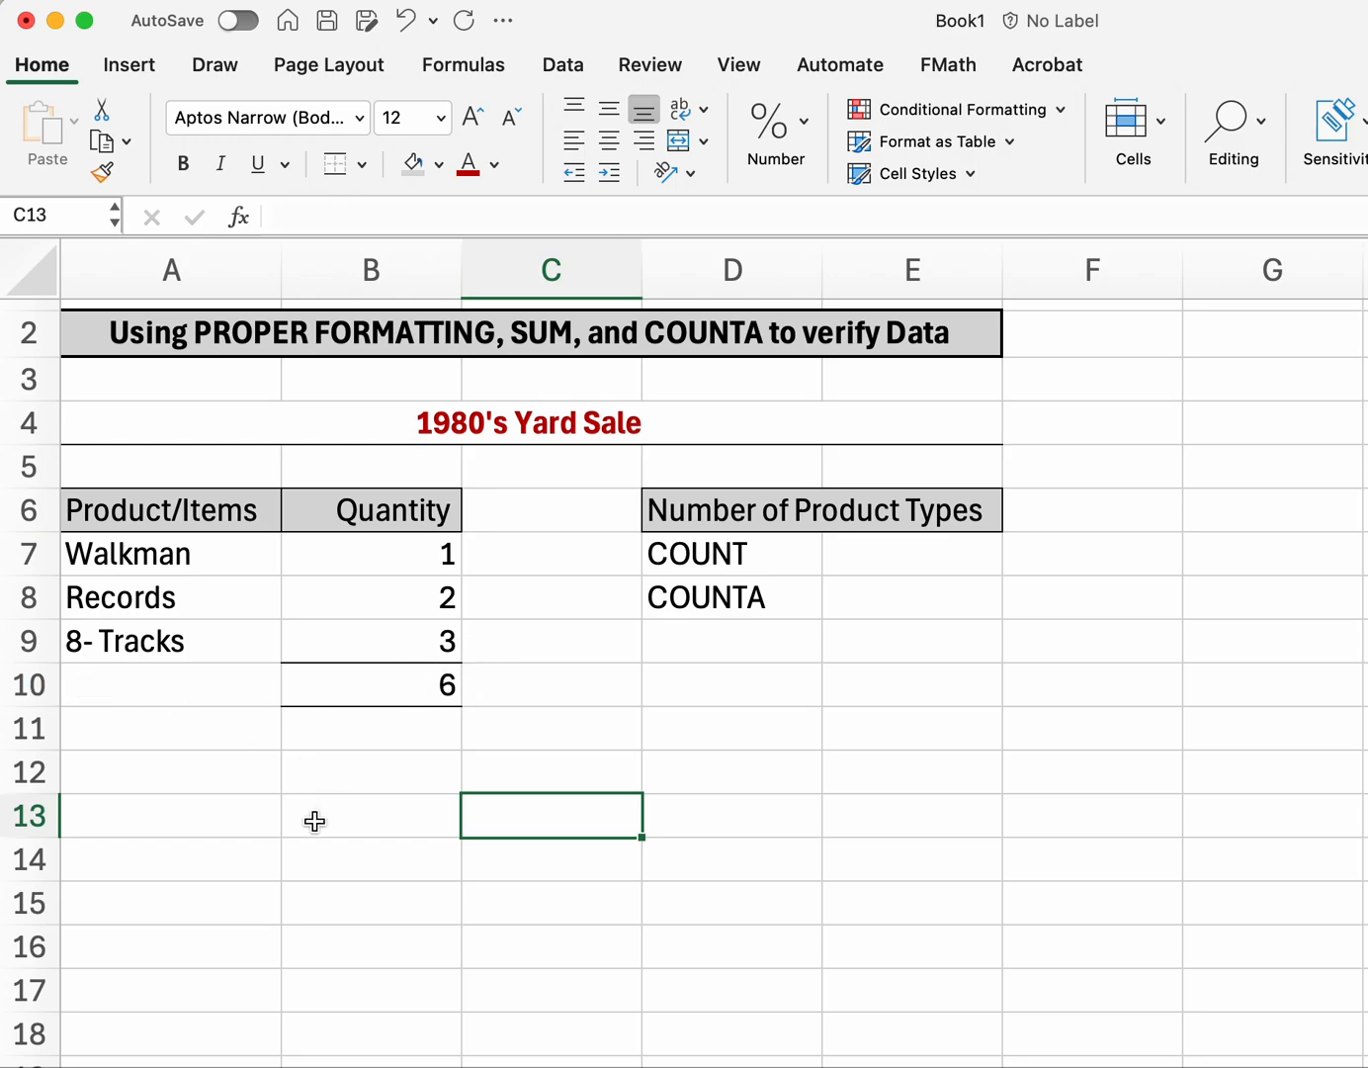
Step: Change B10 to a top and double bottom border and check how it looks
left_click(361, 687)
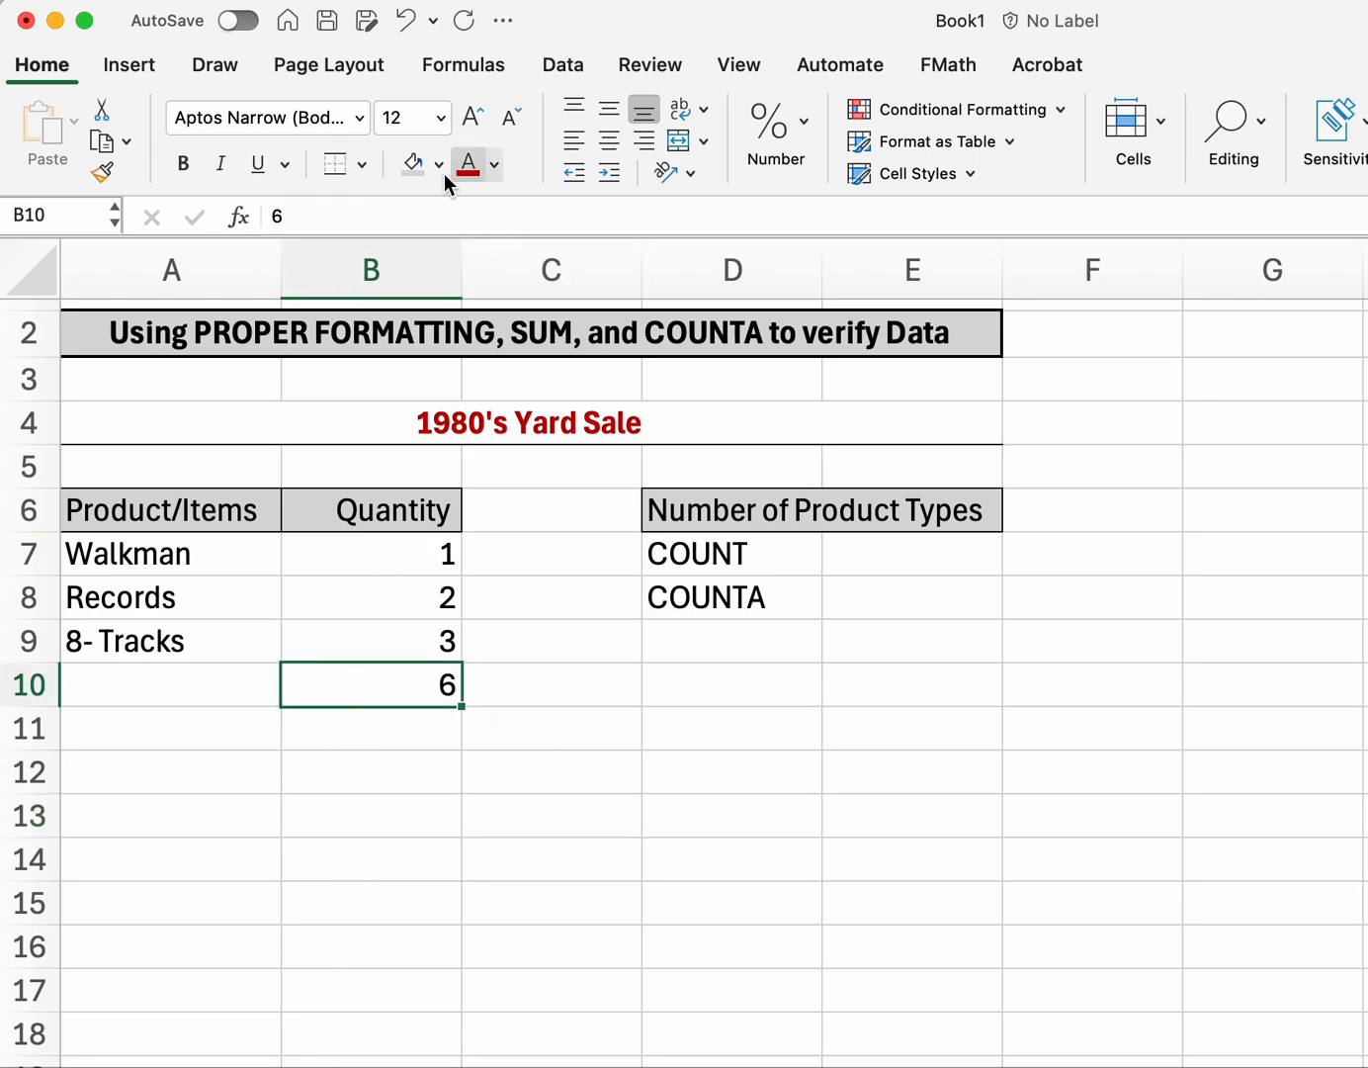
left_click(362, 164)
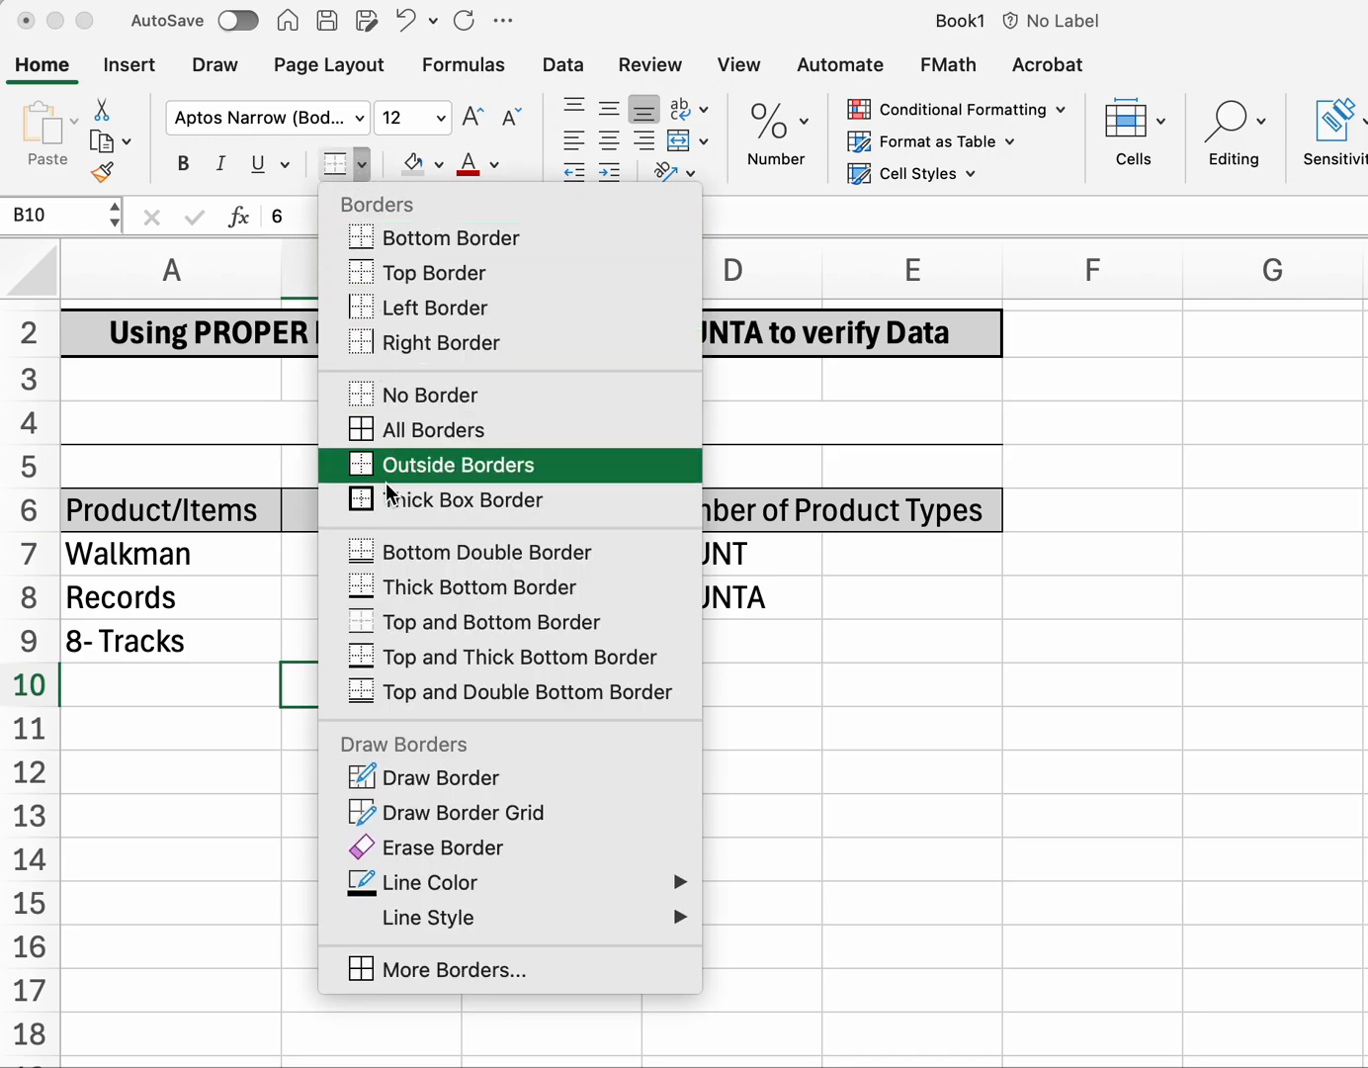
left_click(452, 697)
left_click(389, 829)
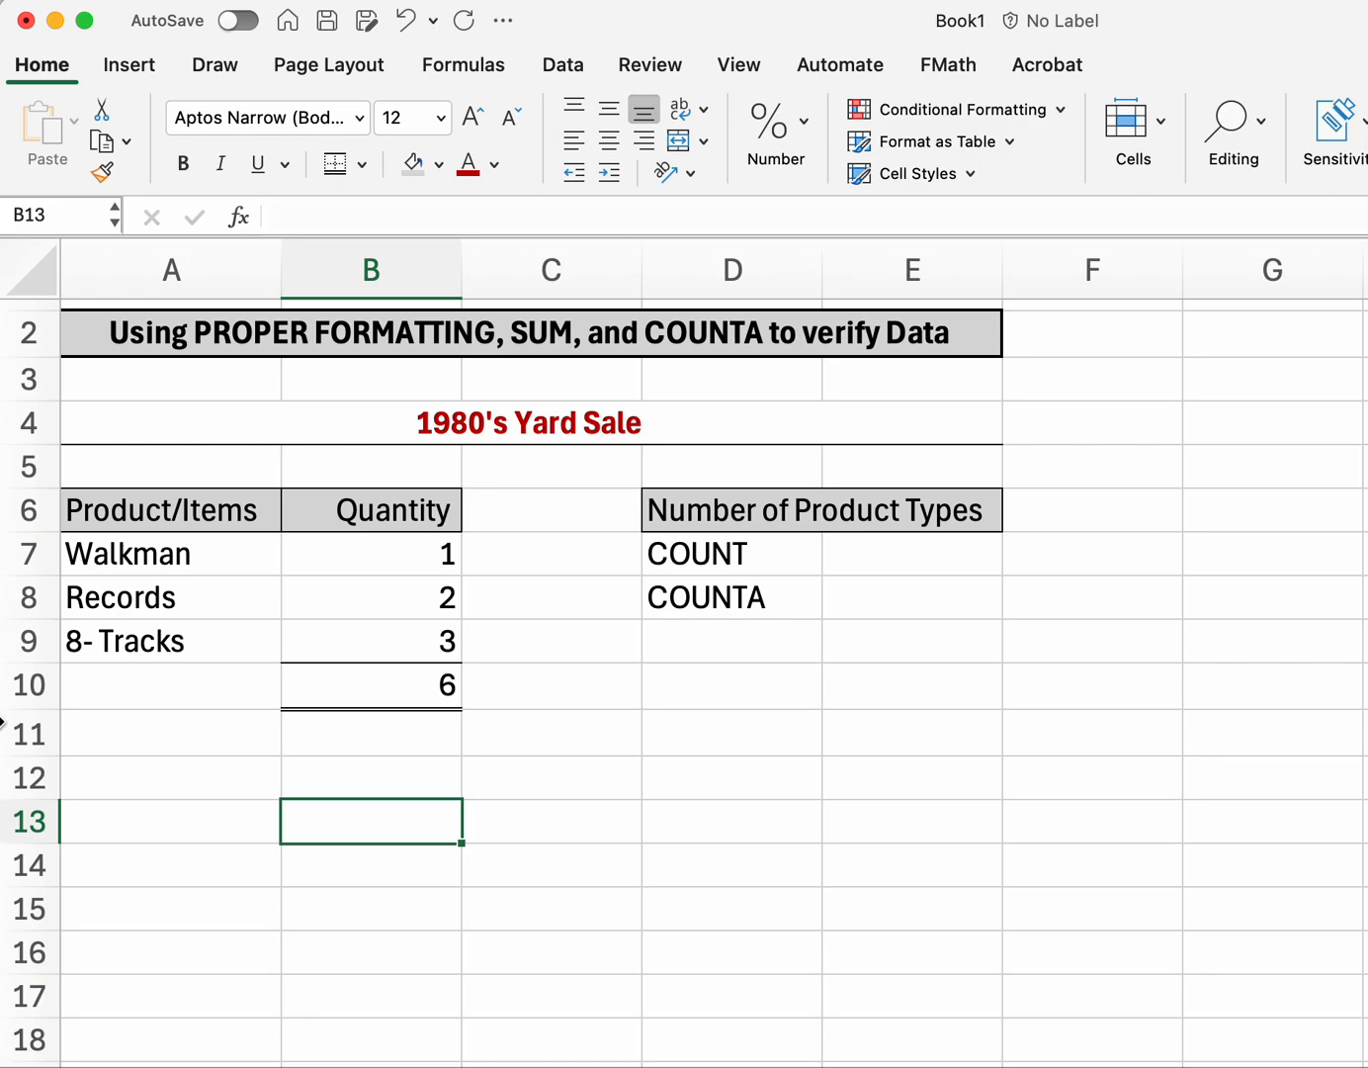
left_click(103, 684)
left_click(372, 706)
left_click(310, 908)
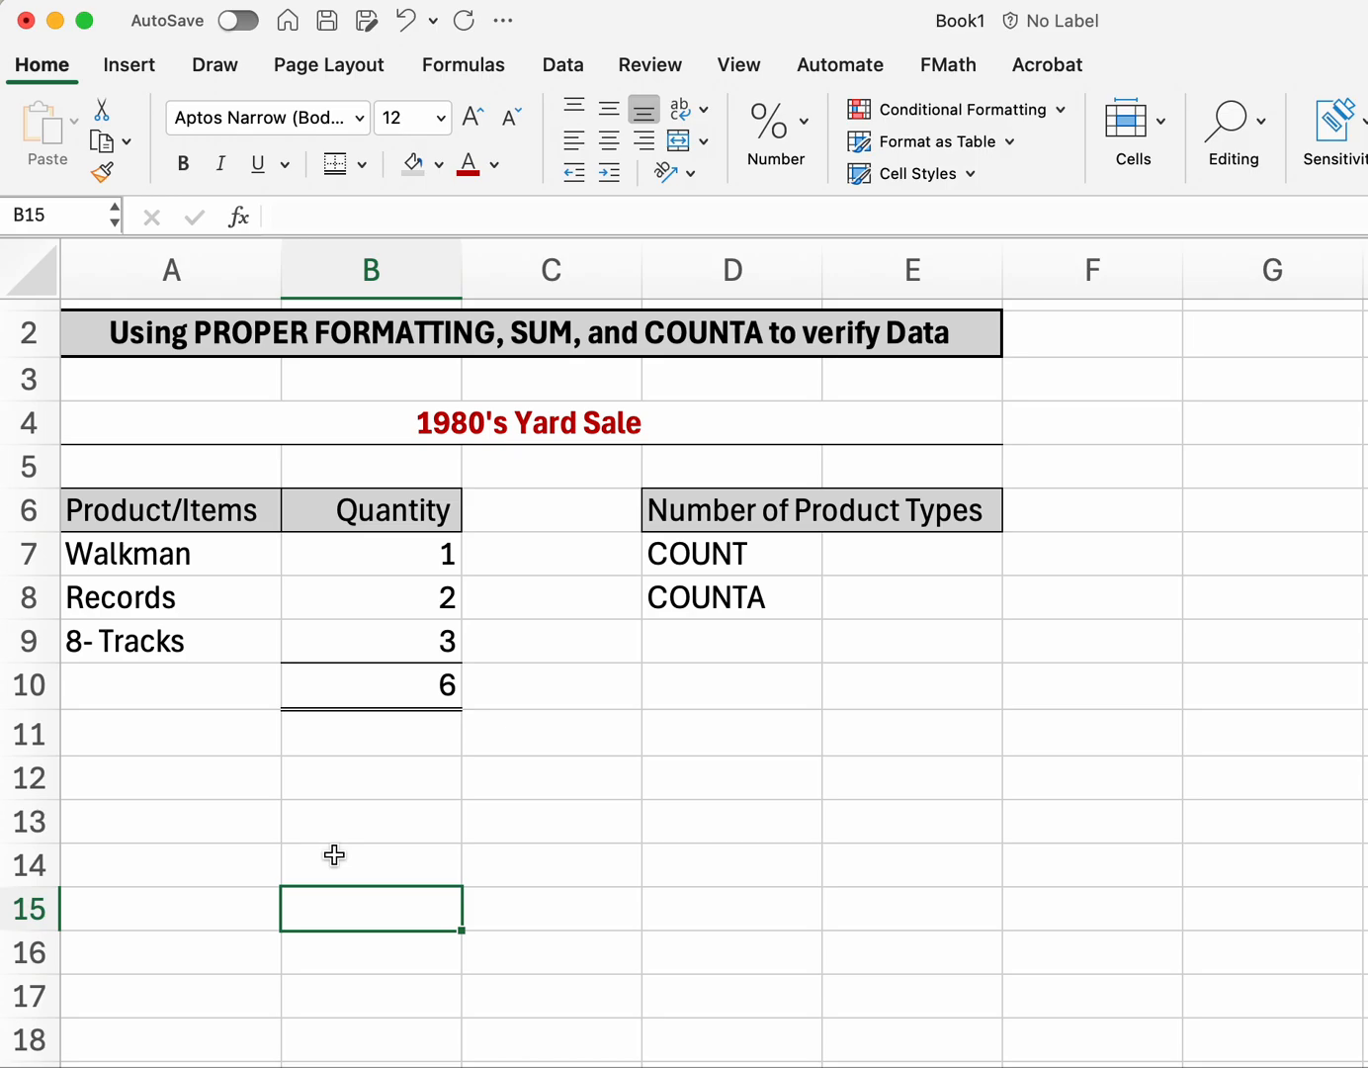
Step: Delete the typed 6 from B10 and AutoSum B7:B9 into it from the Formulas tab
left_click(363, 692)
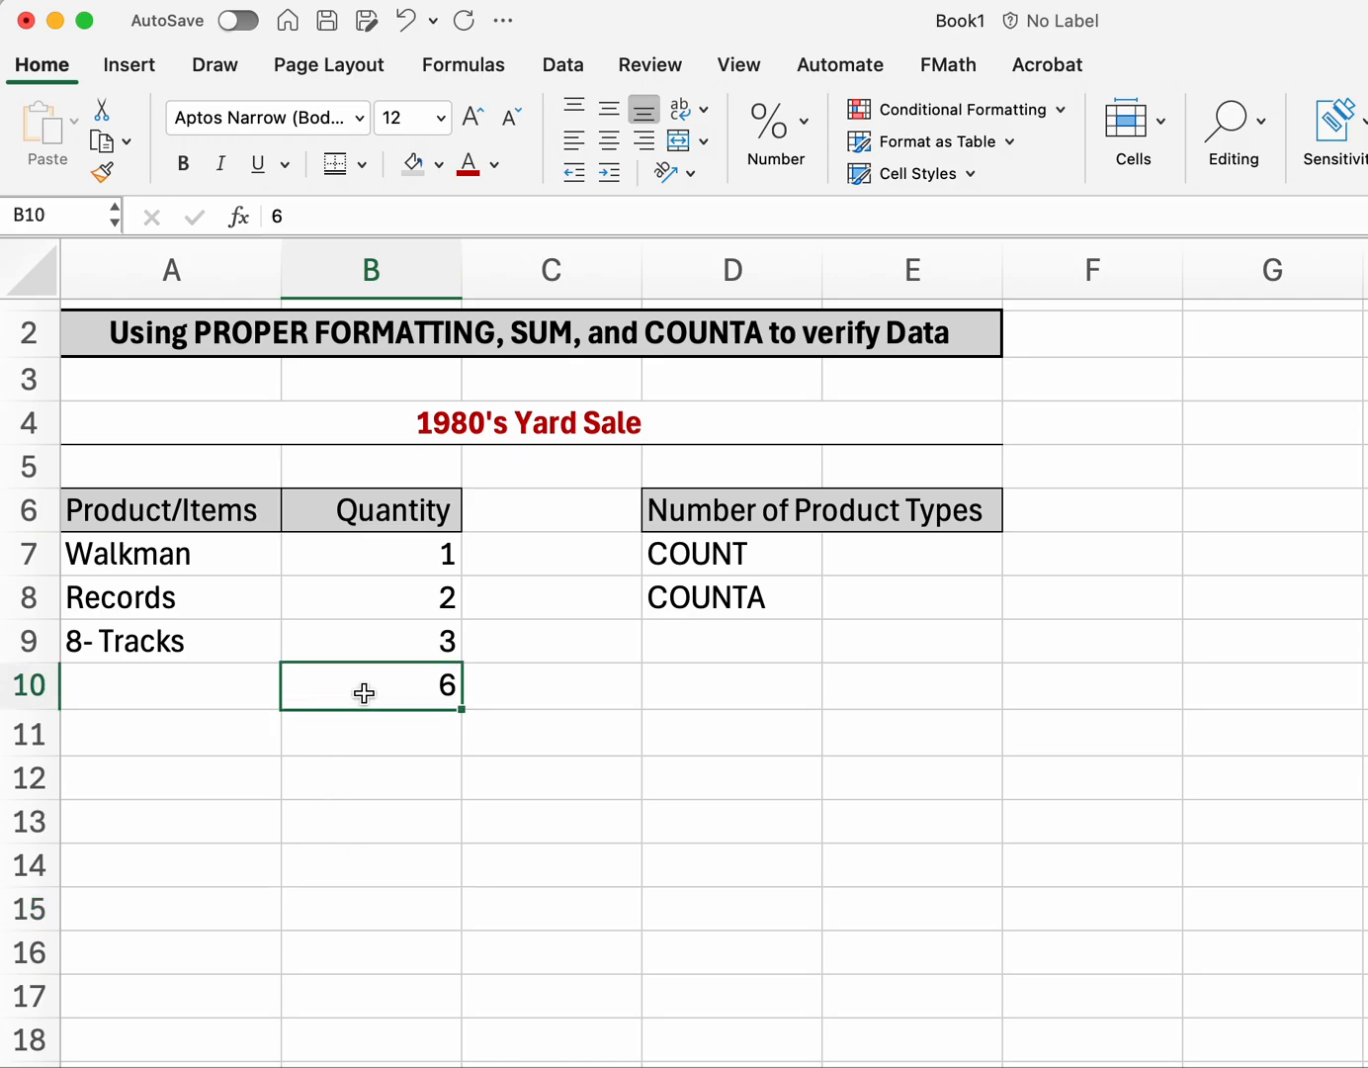
key("Delete")
left_click(349, 942)
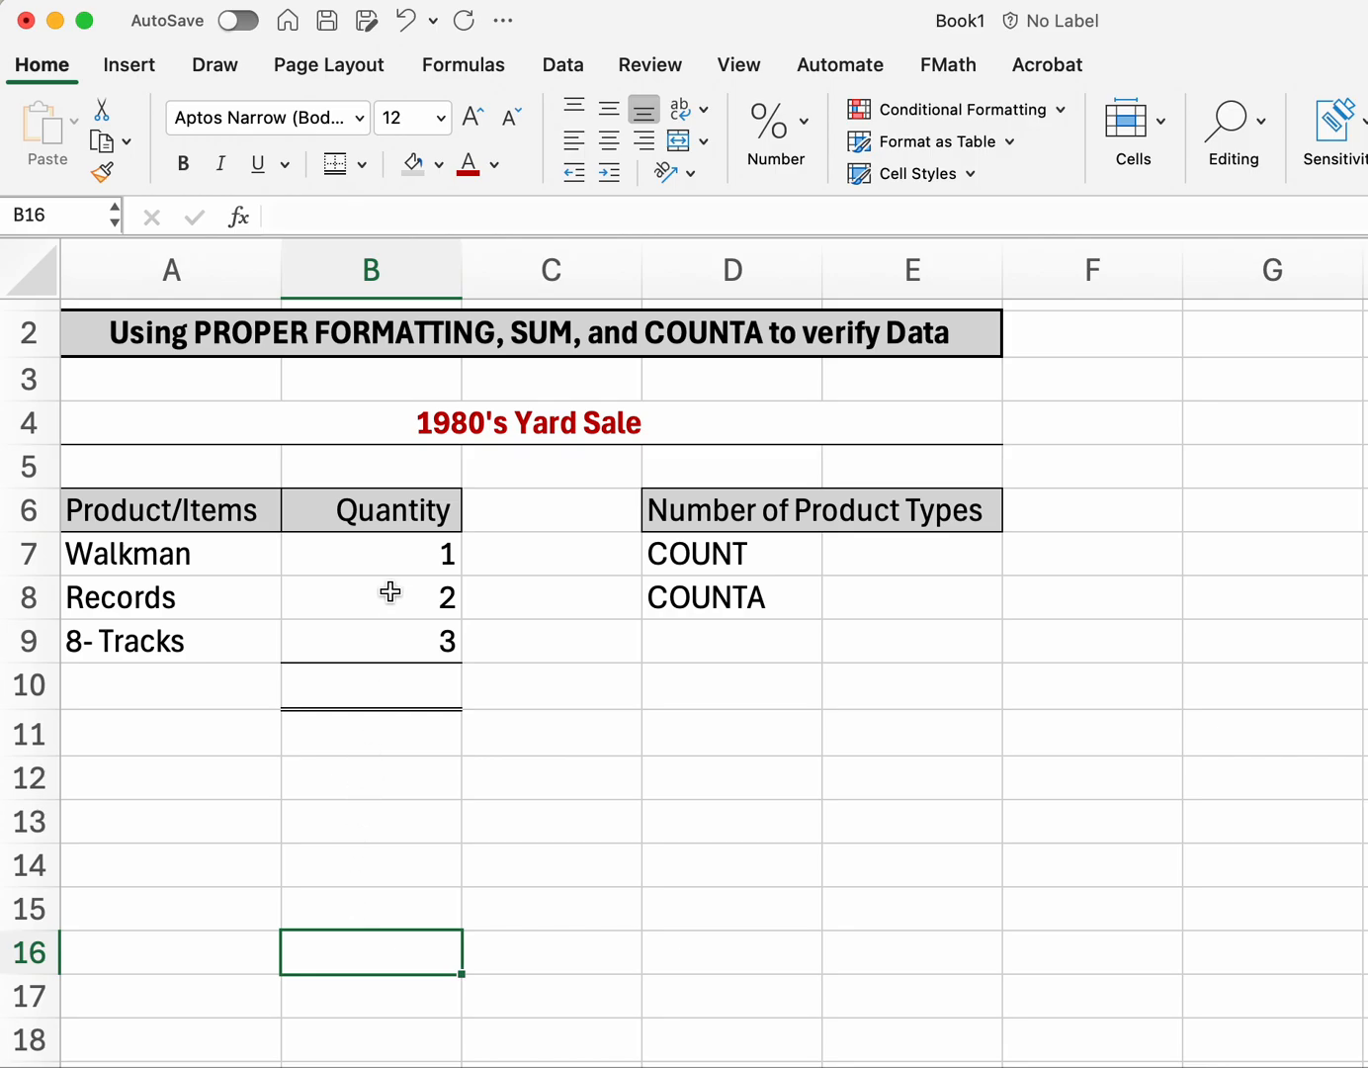
left_click_drag(394, 555, 366, 677)
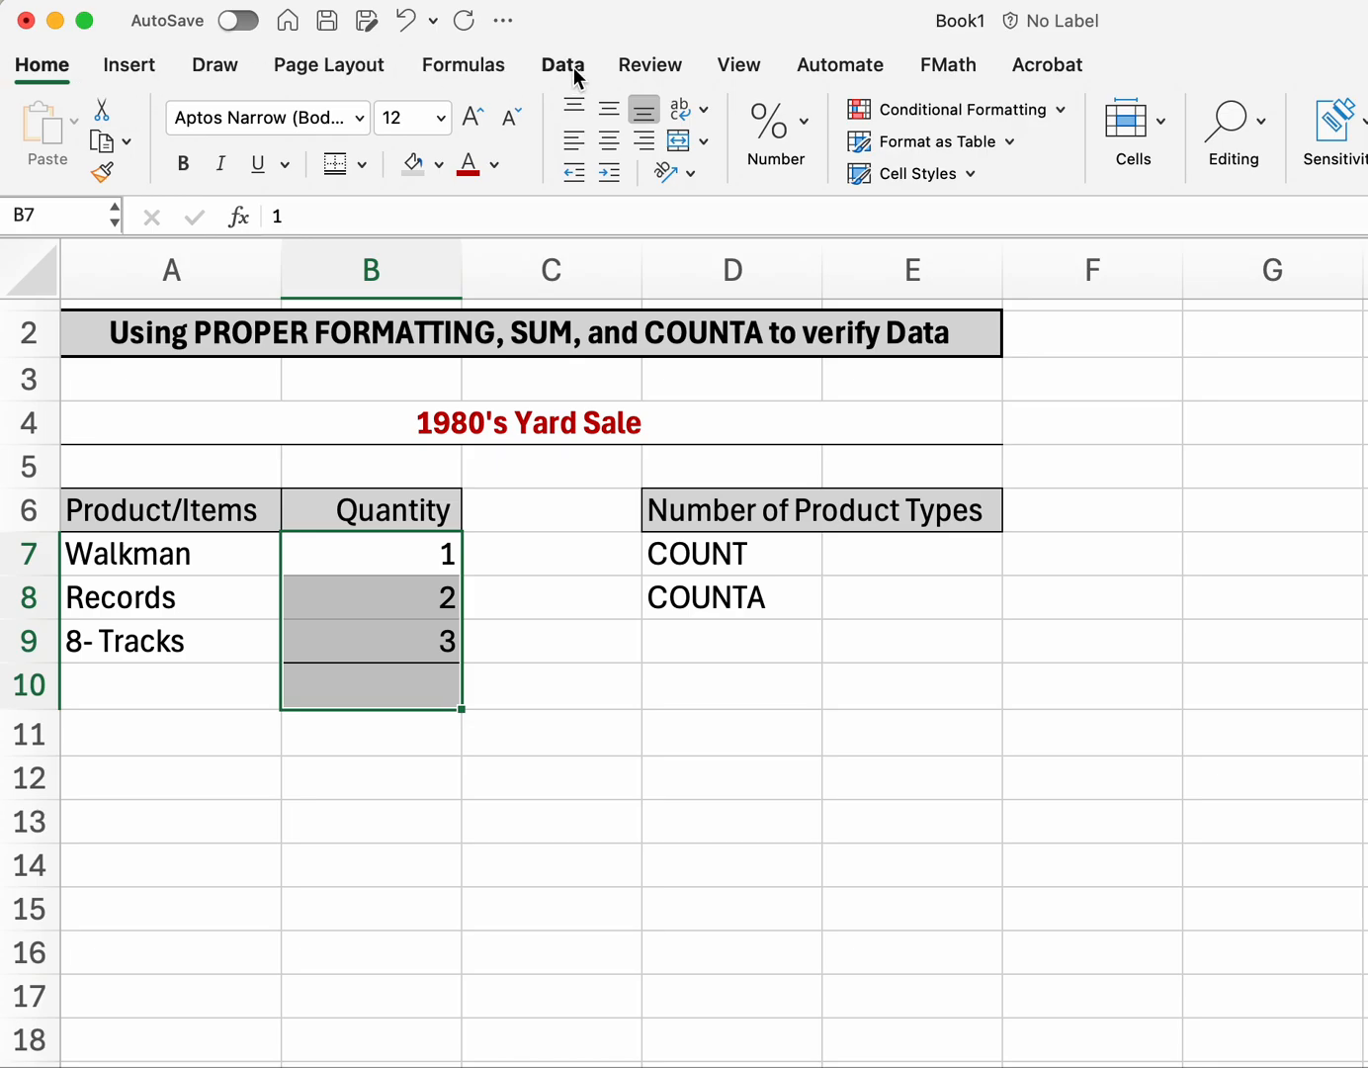
left_click(480, 68)
left_click(128, 125)
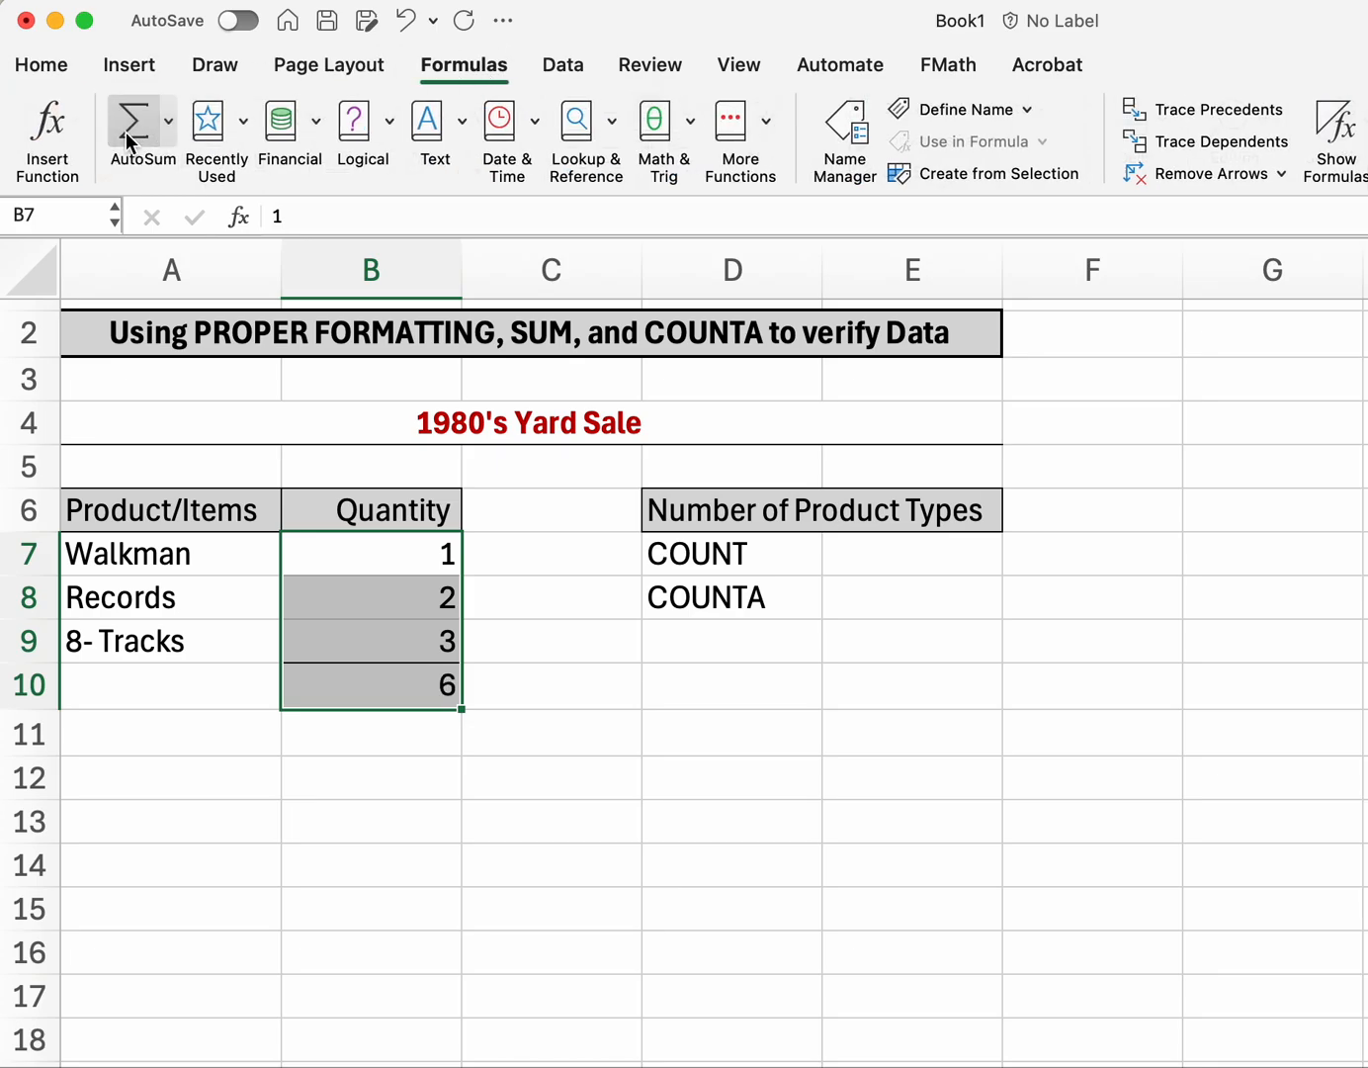
left_click(267, 947)
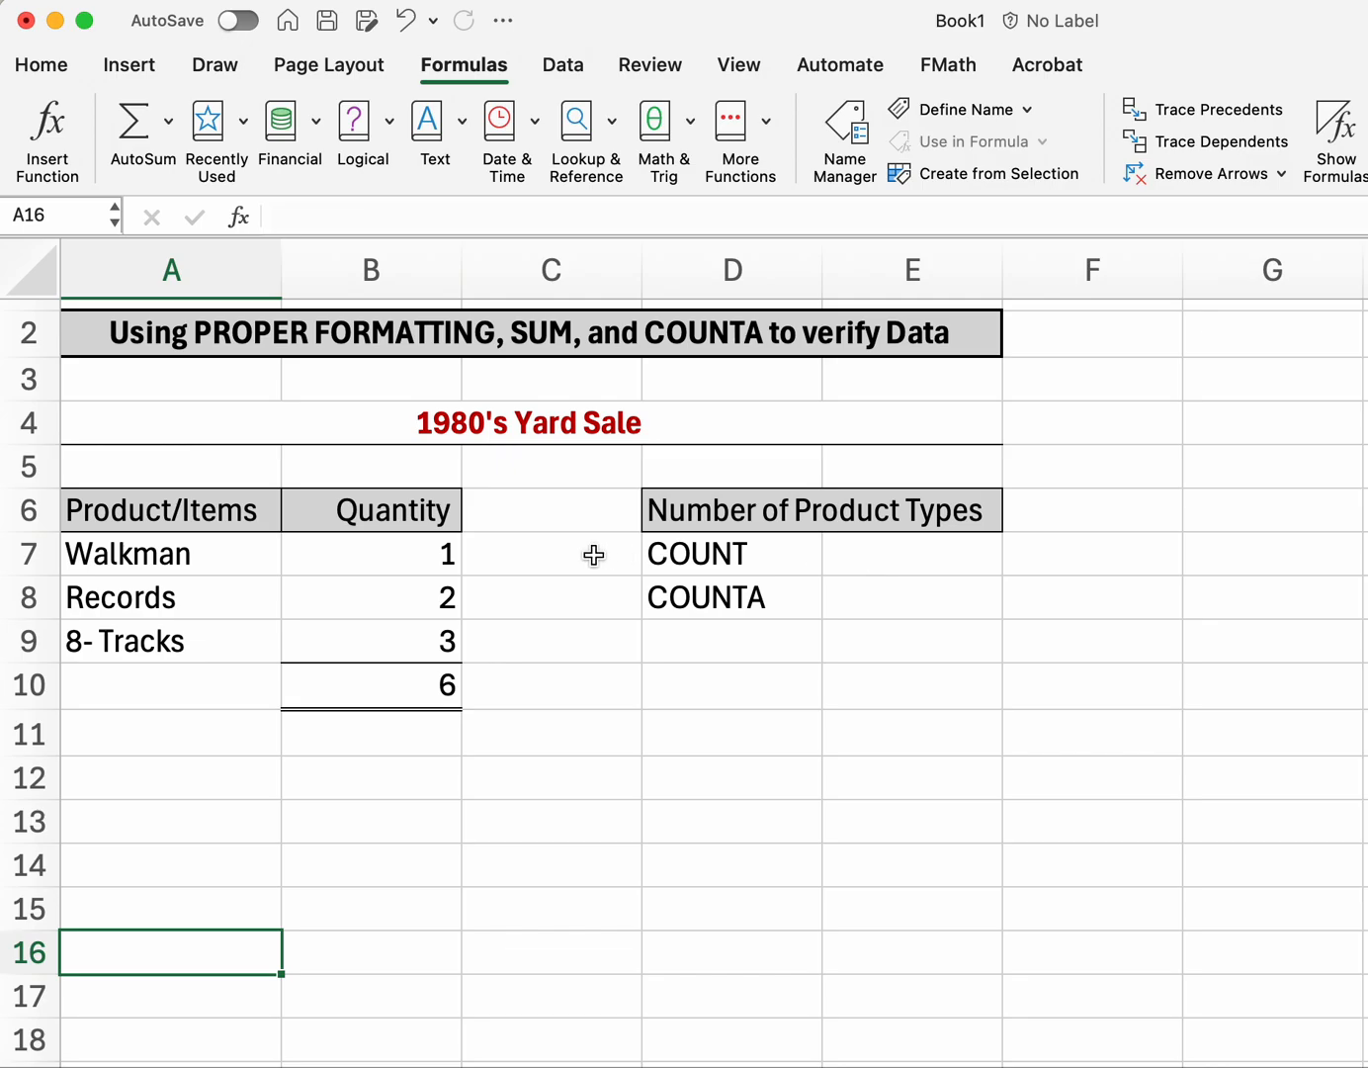
Step: Enter =COUNT(A7:A9) in E7, which returns 0, then start retyping =count in E7
left_click(849, 557)
type("=count")
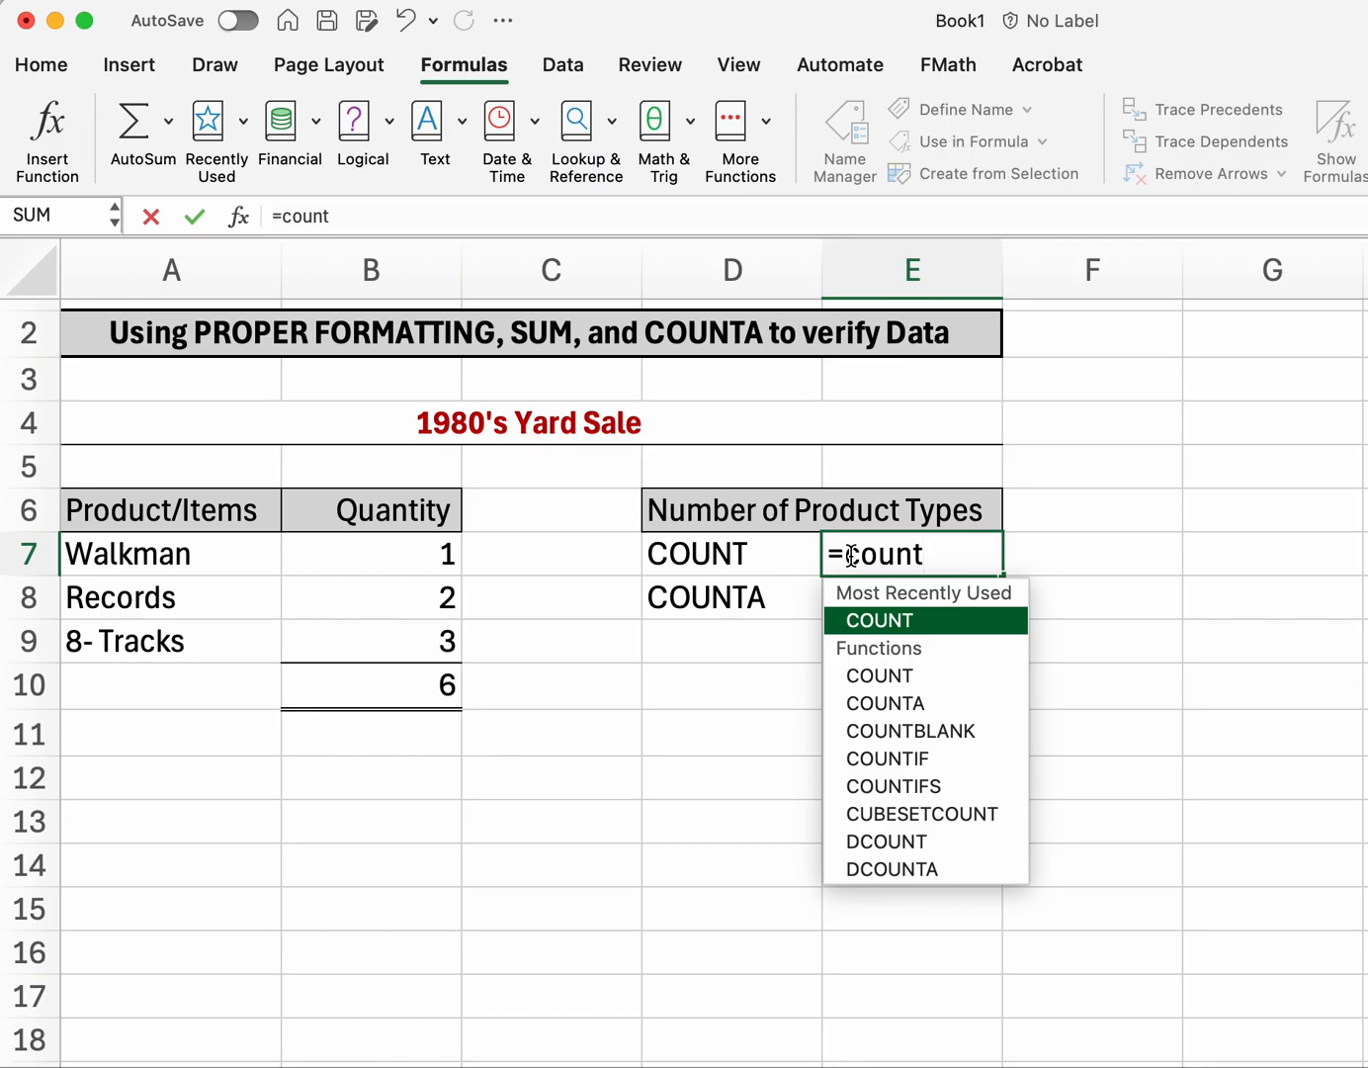
double_click(879, 620)
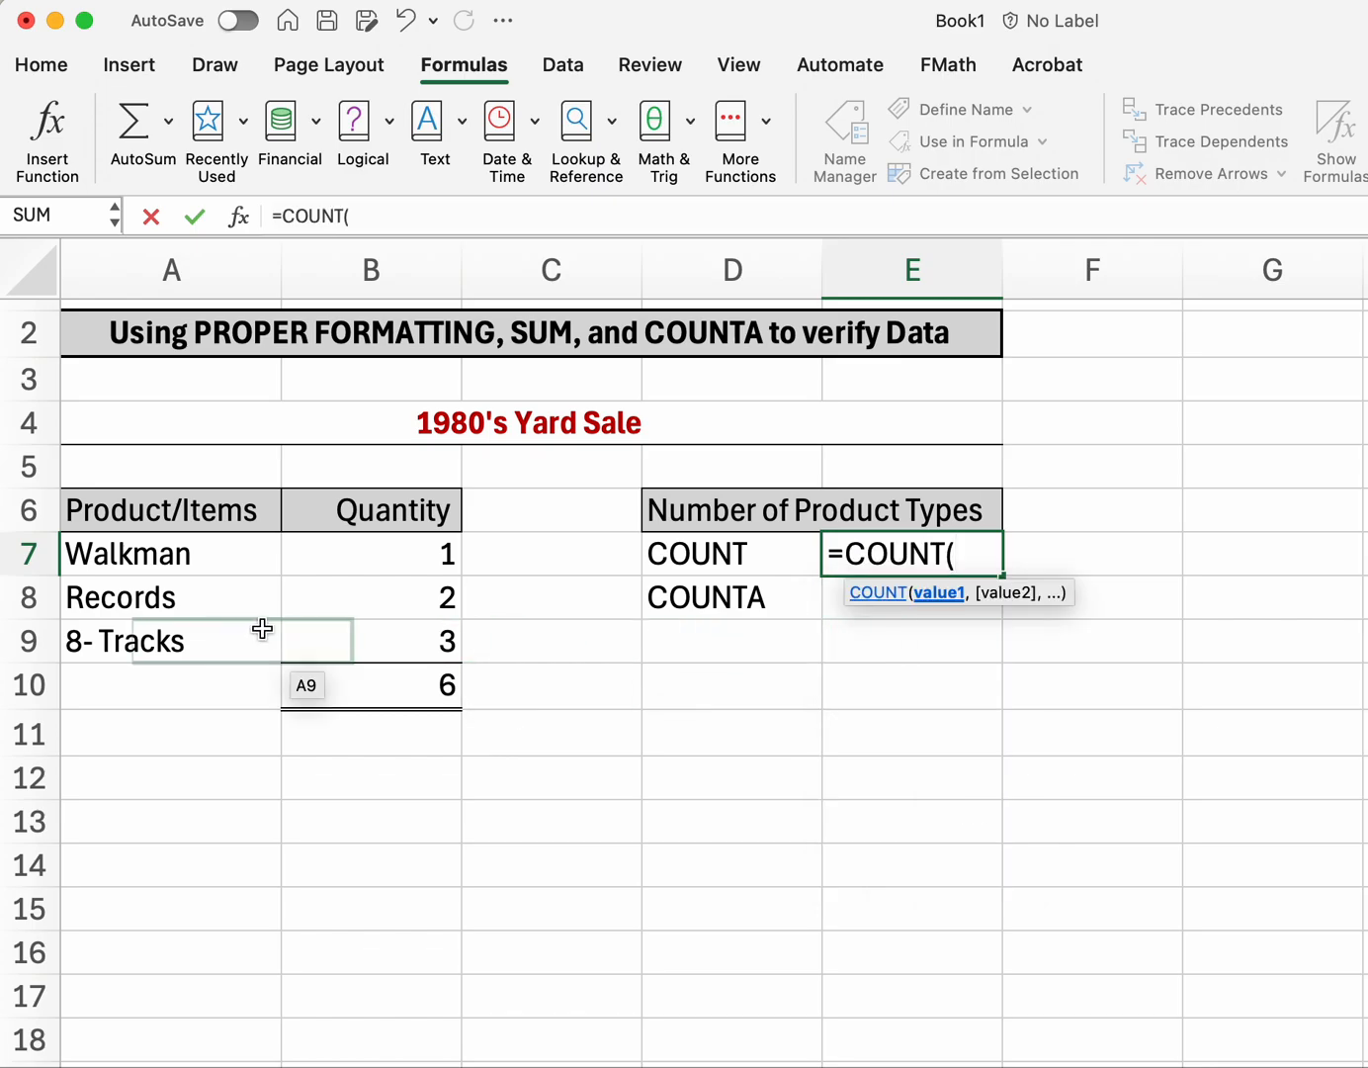
left_click_drag(155, 555, 147, 639)
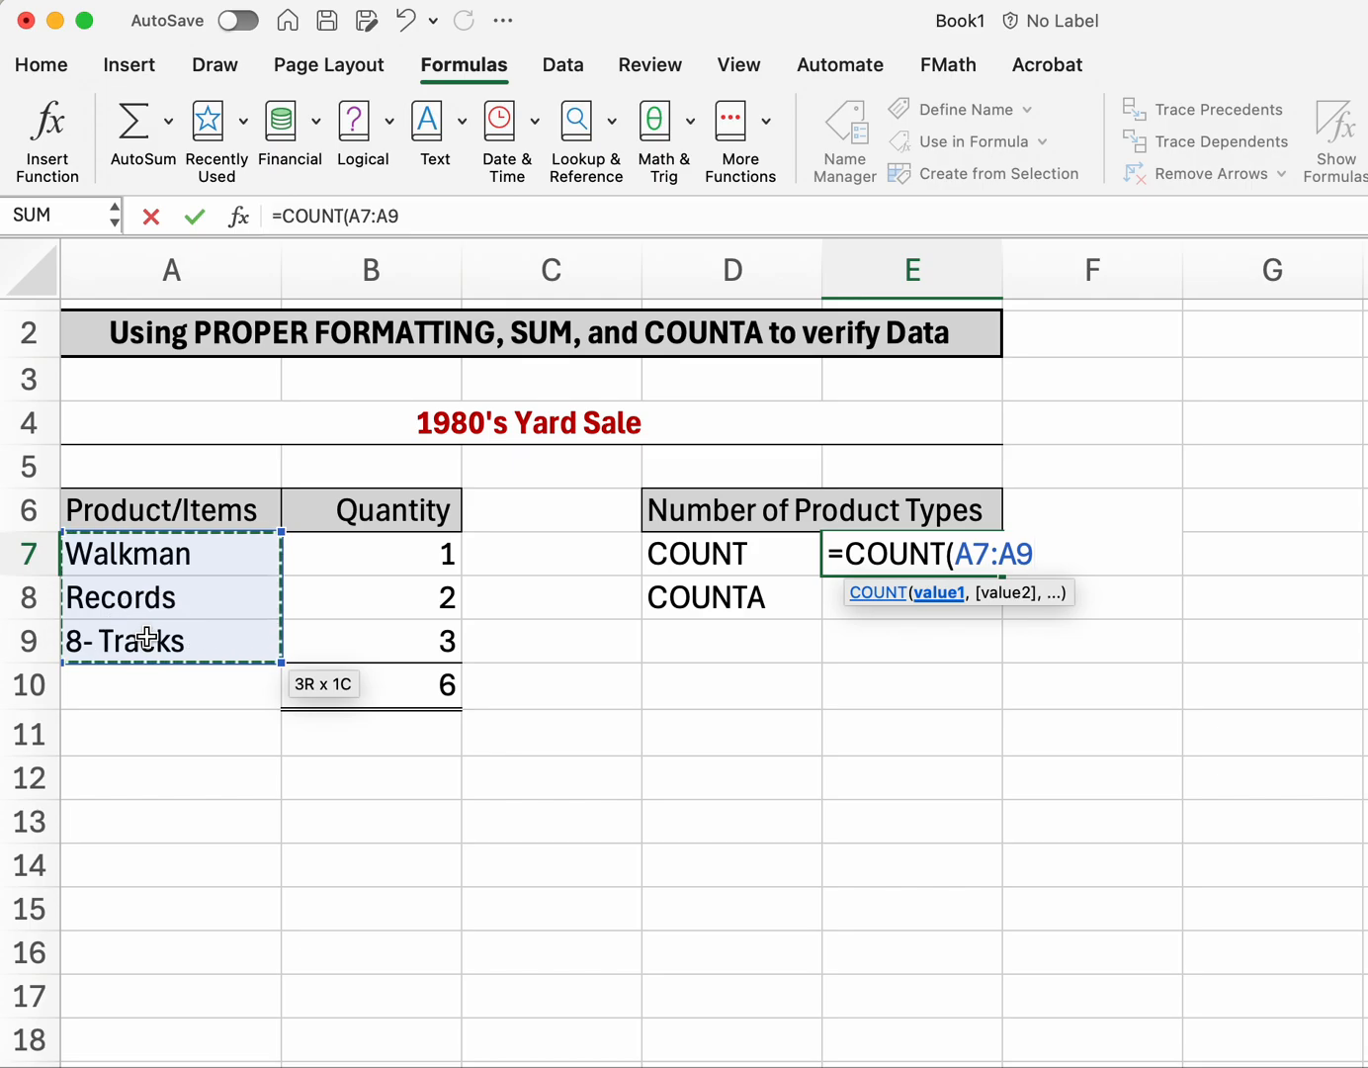
key("Return")
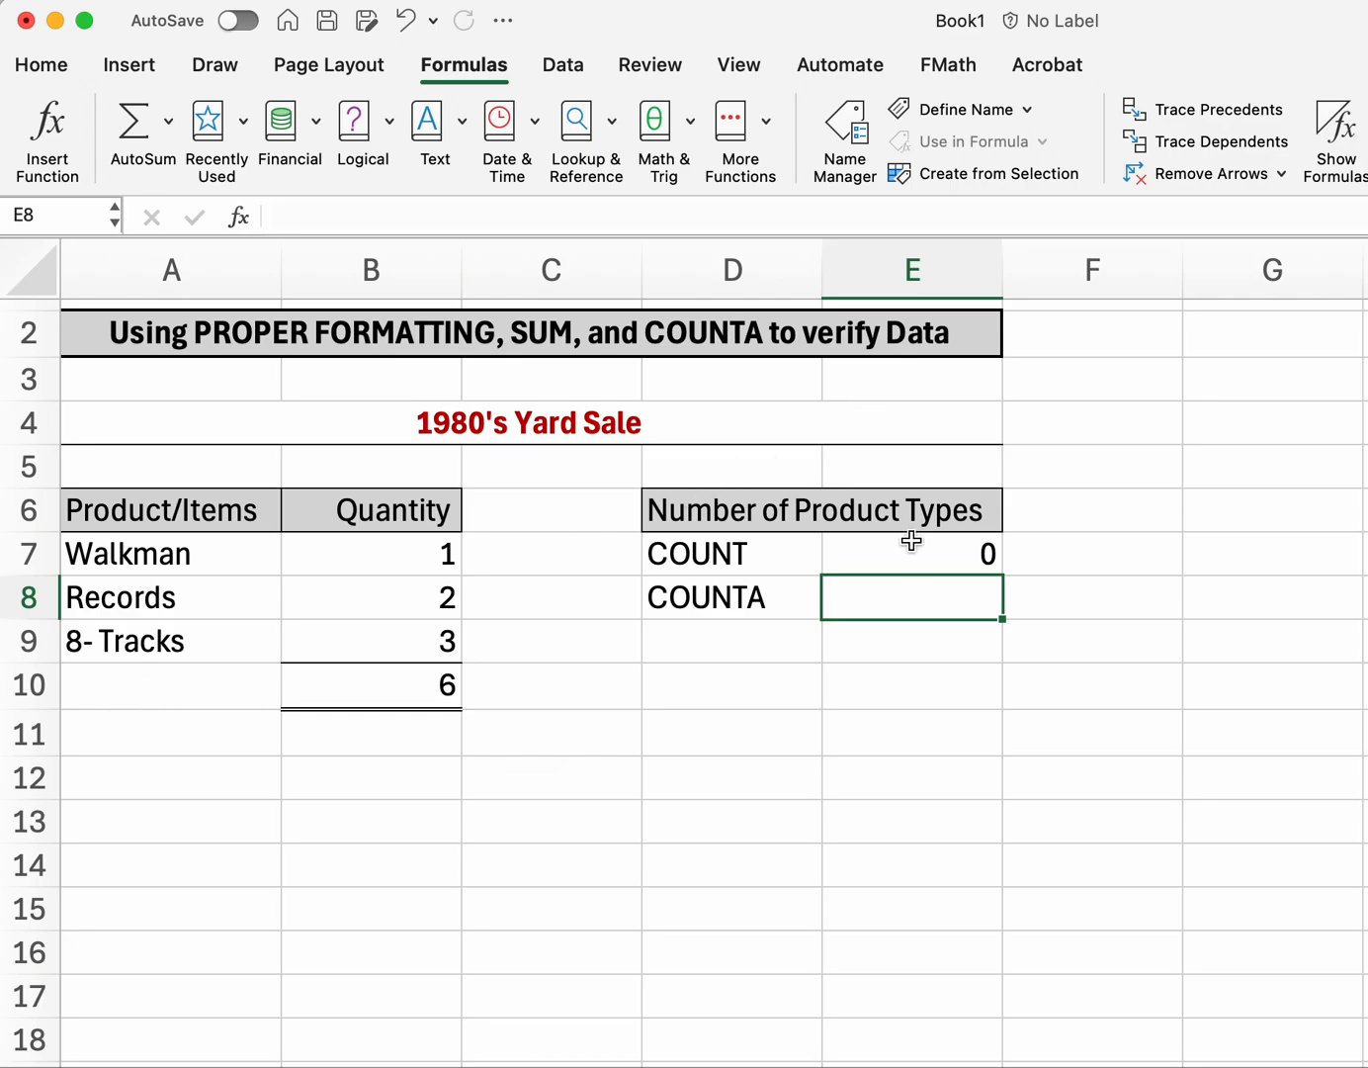
left_click(900, 548)
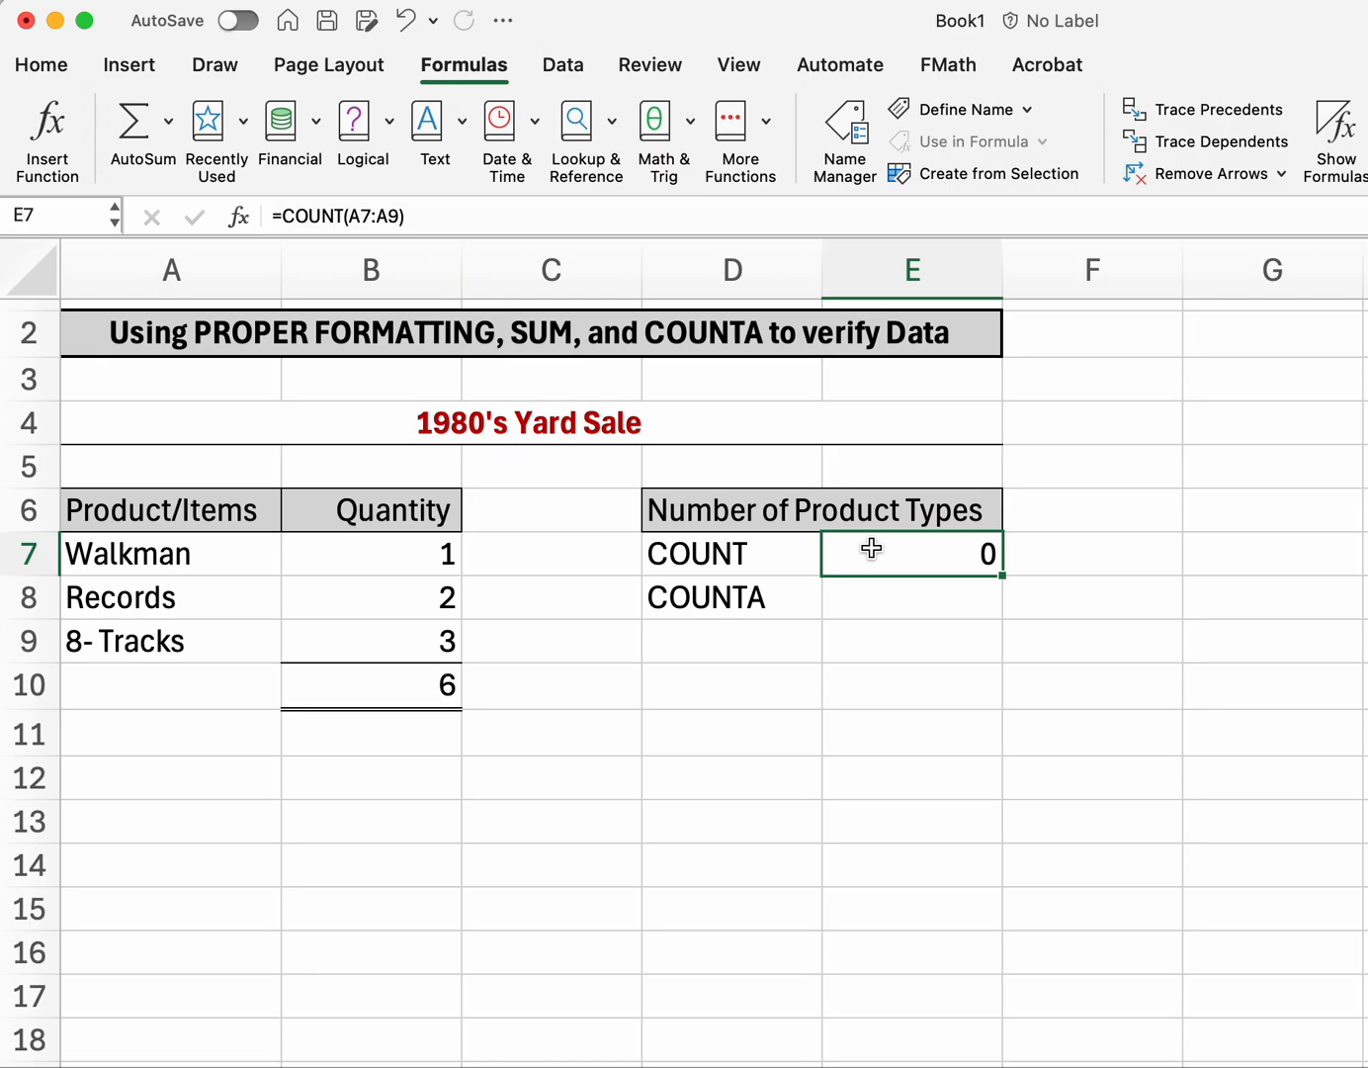
type("=count")
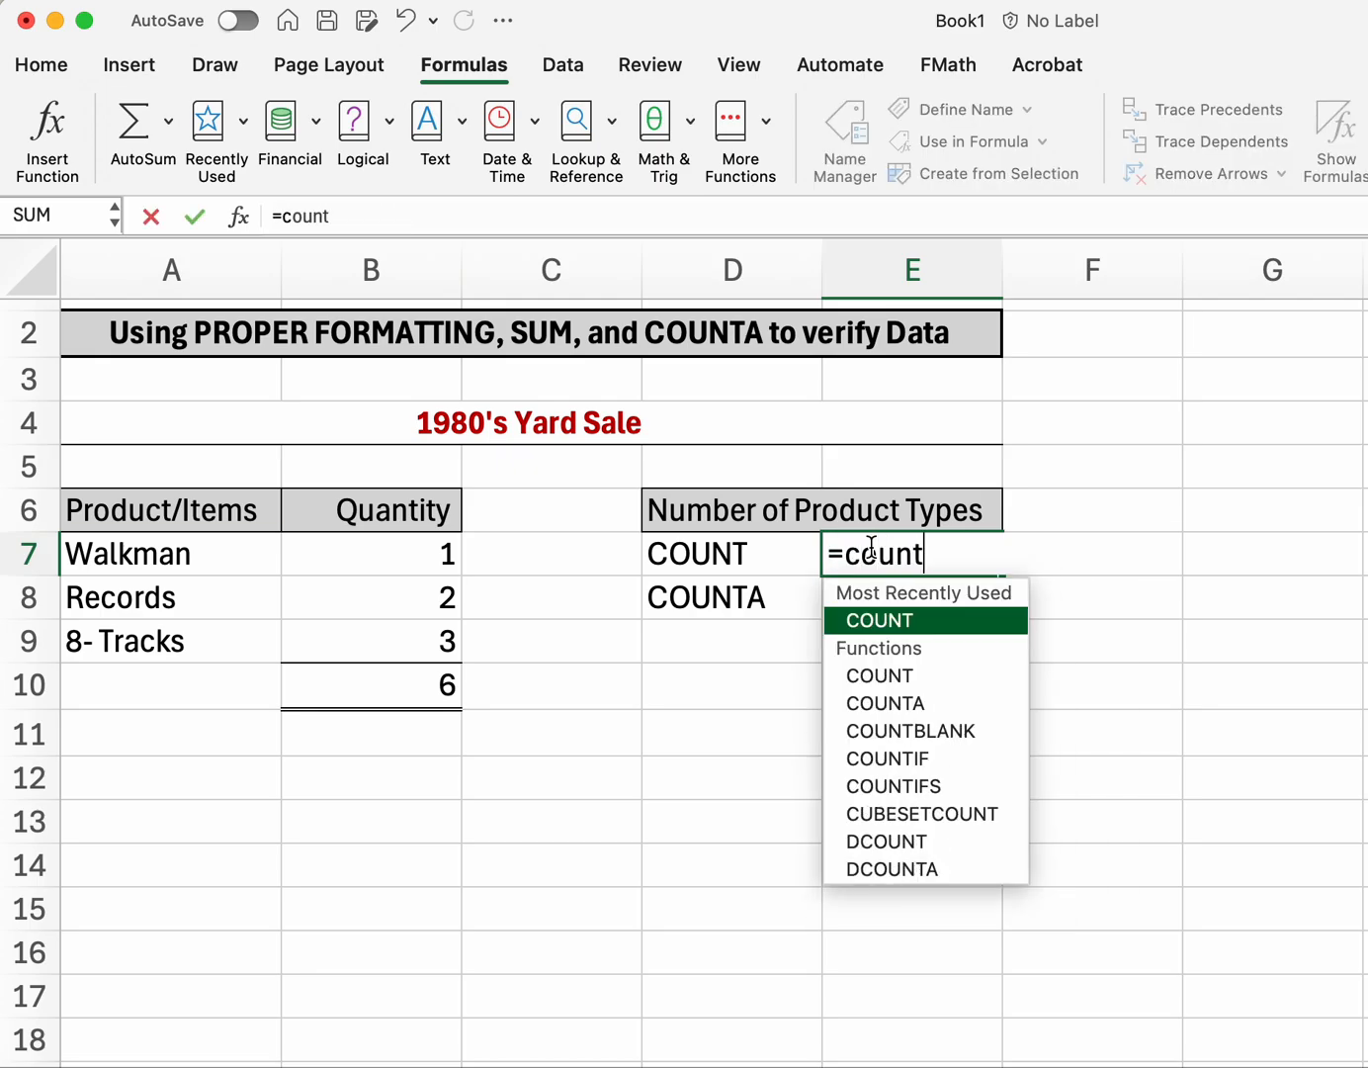
Step: Finish E7 as =COUNT(B7:B9) so it returns 3 for the quantities
double_click(864, 619)
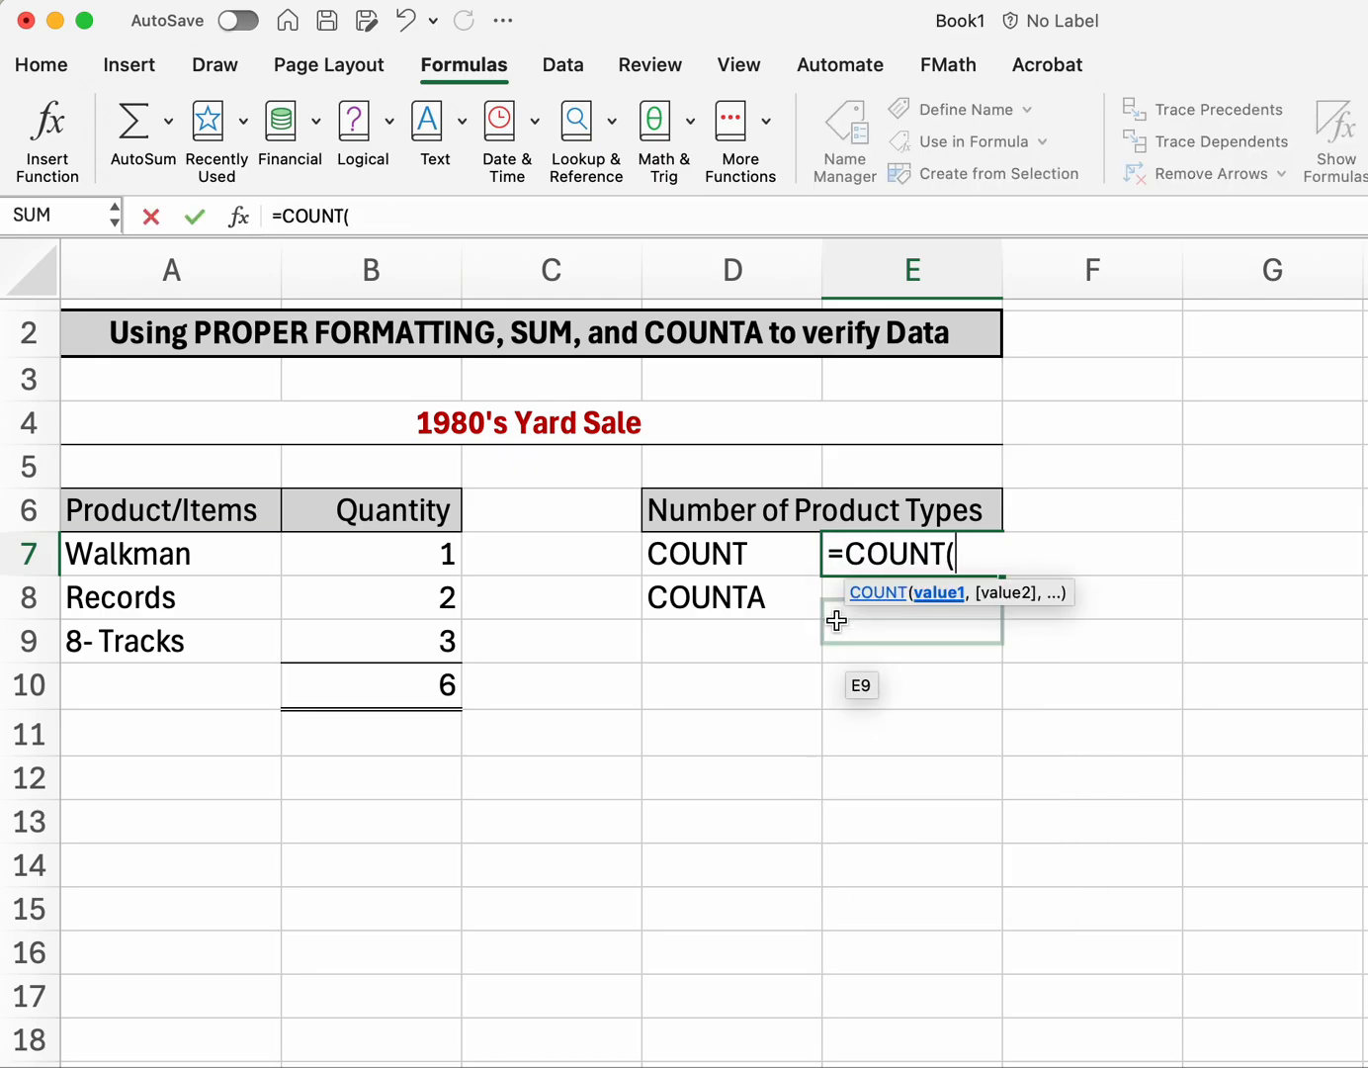
left_click_drag(449, 569, 423, 641)
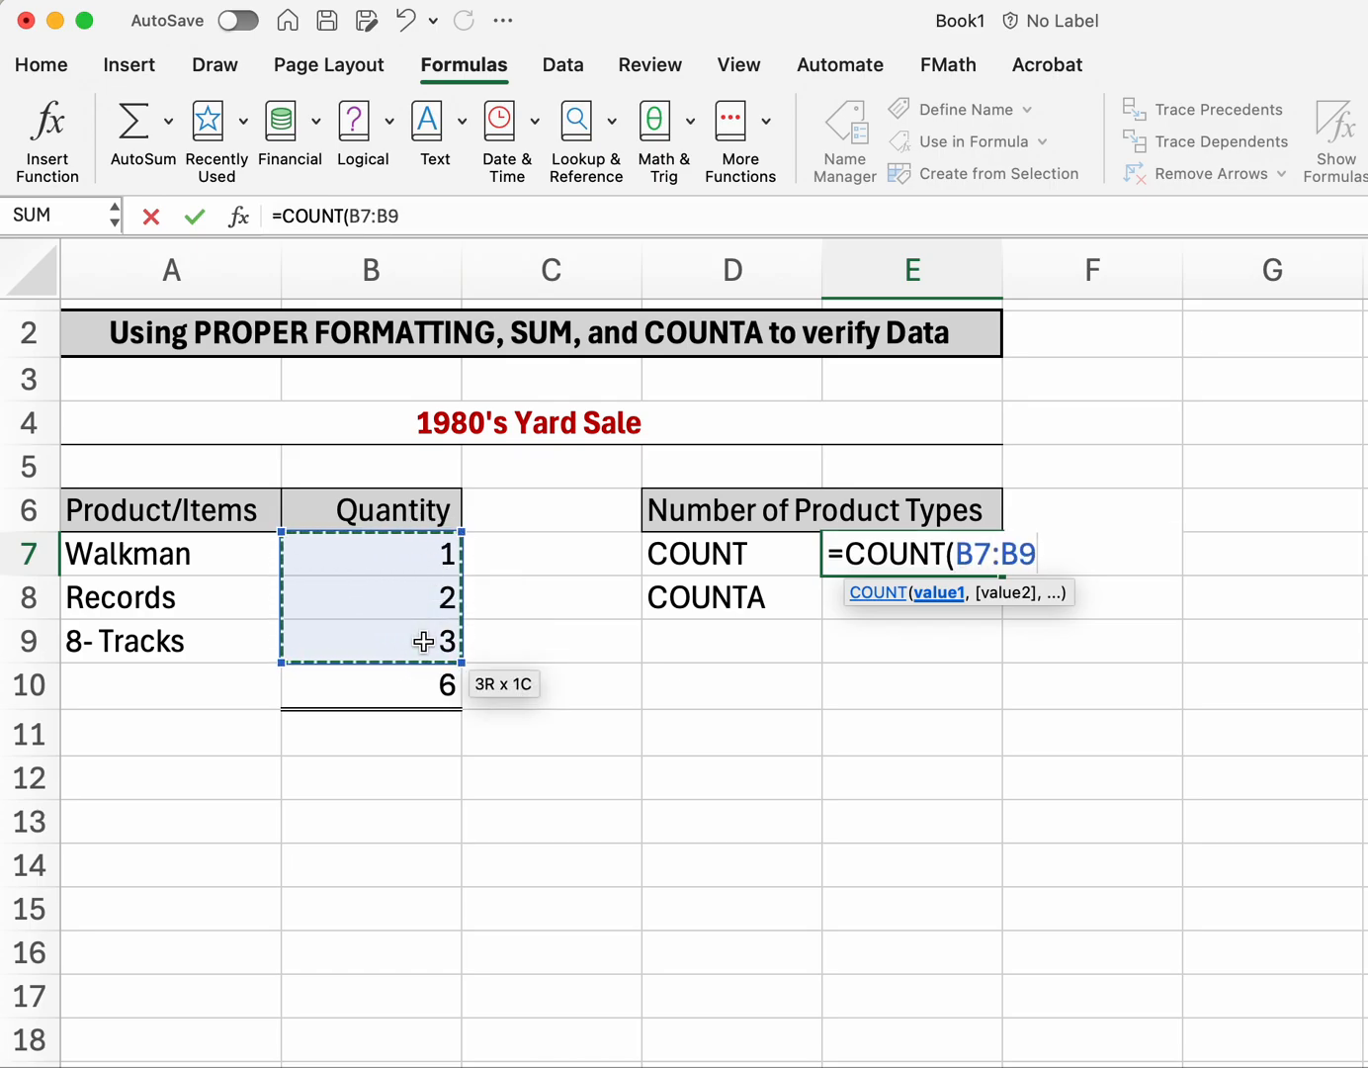
key("Return")
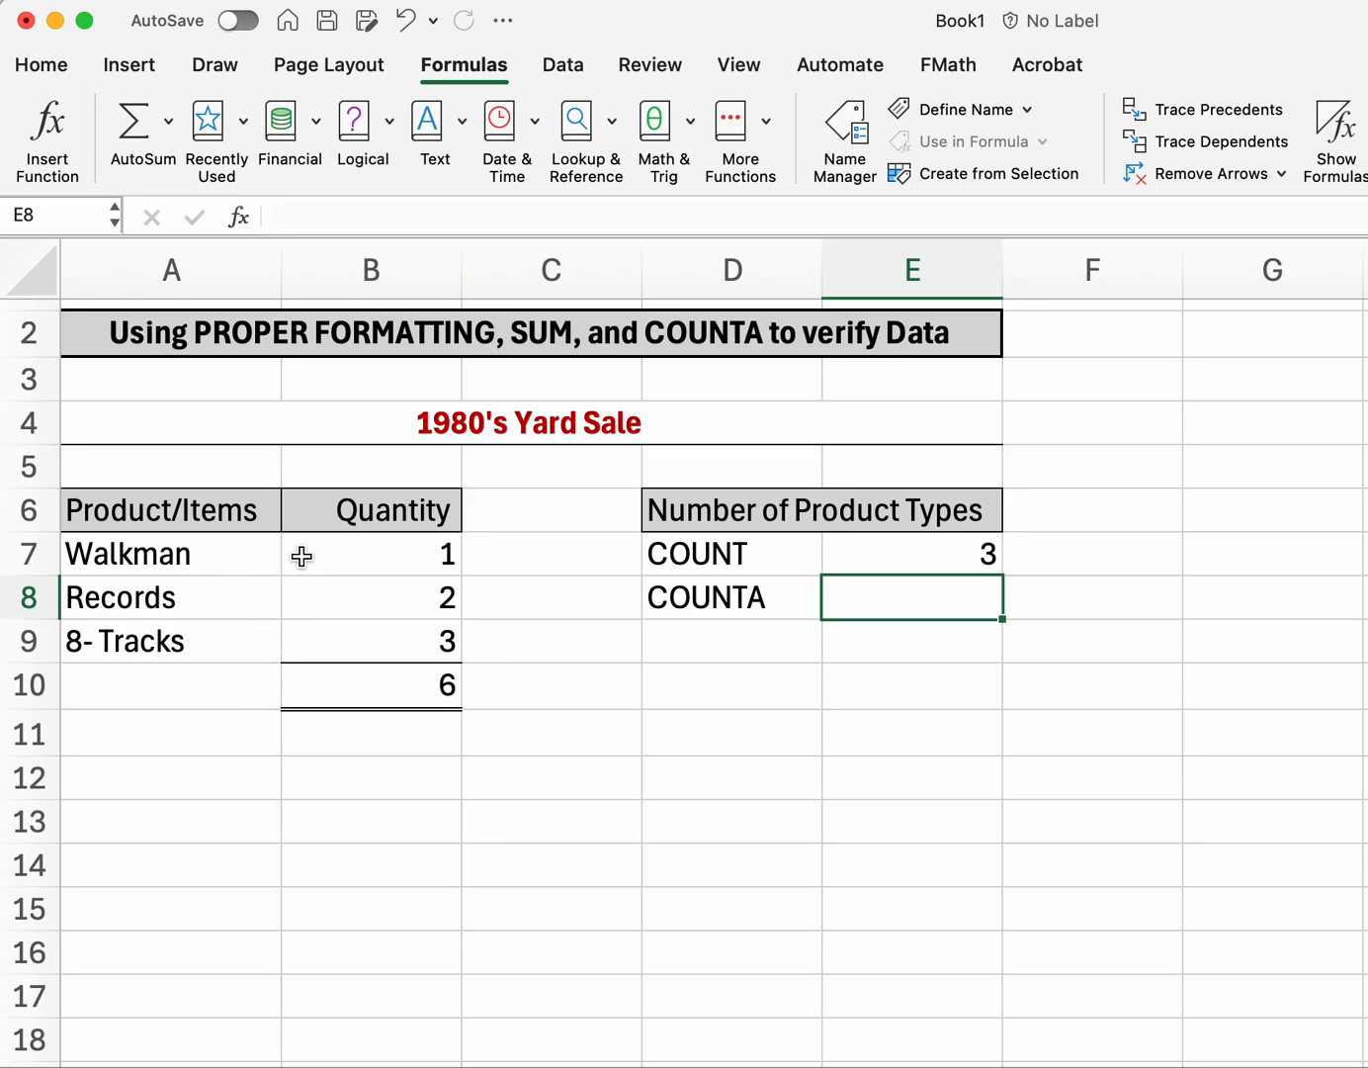
left_click_drag(208, 555, 205, 641)
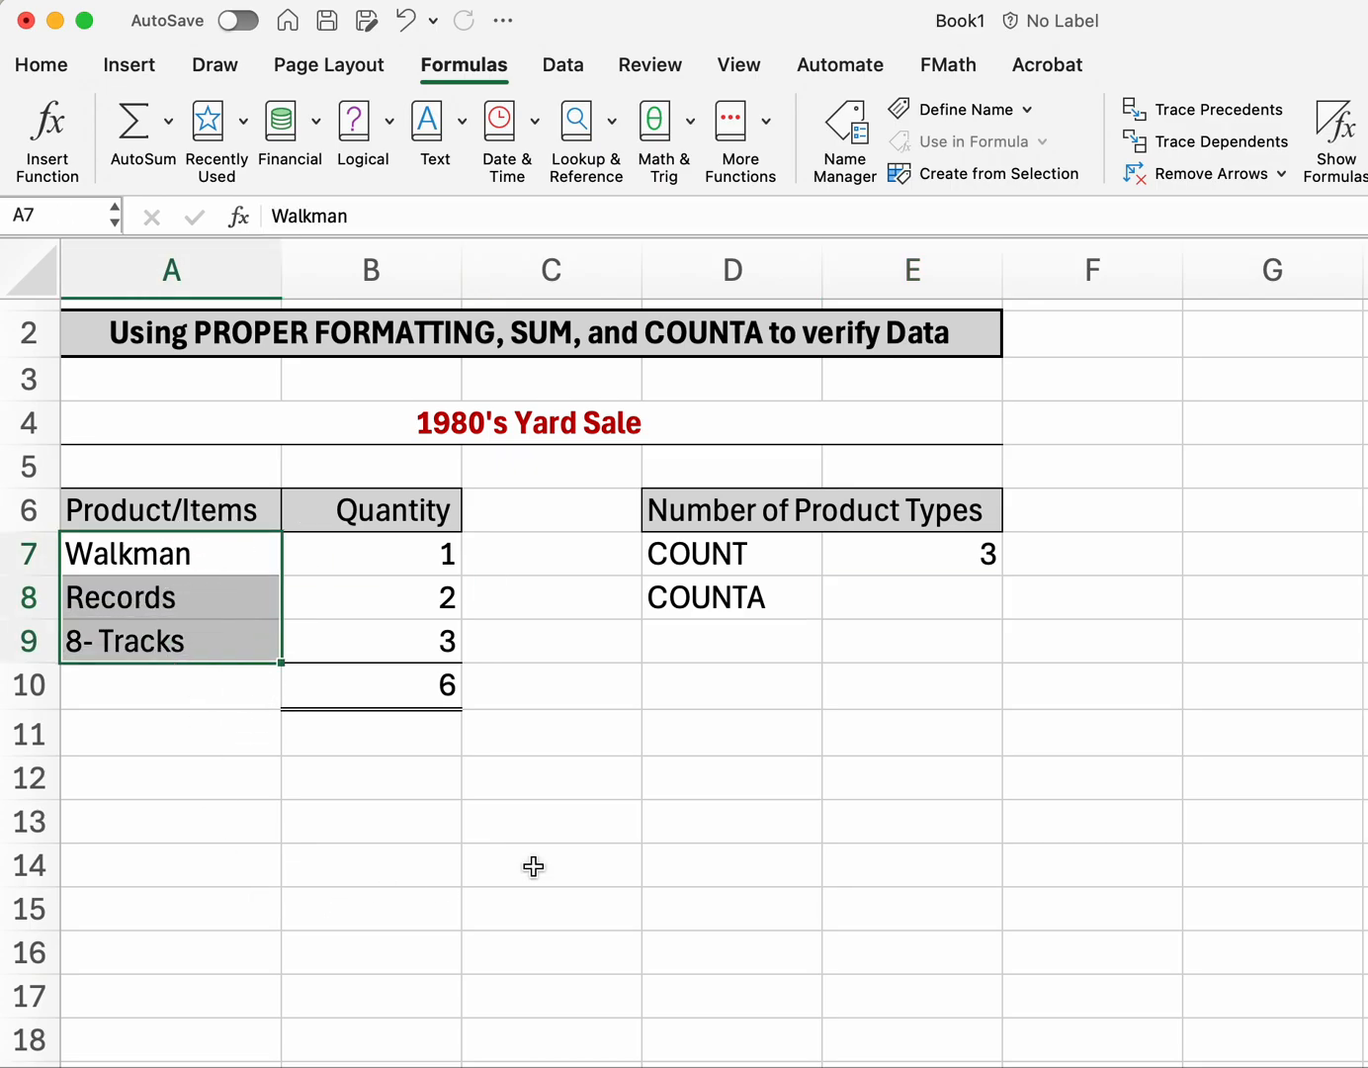
left_click_drag(375, 555, 368, 639)
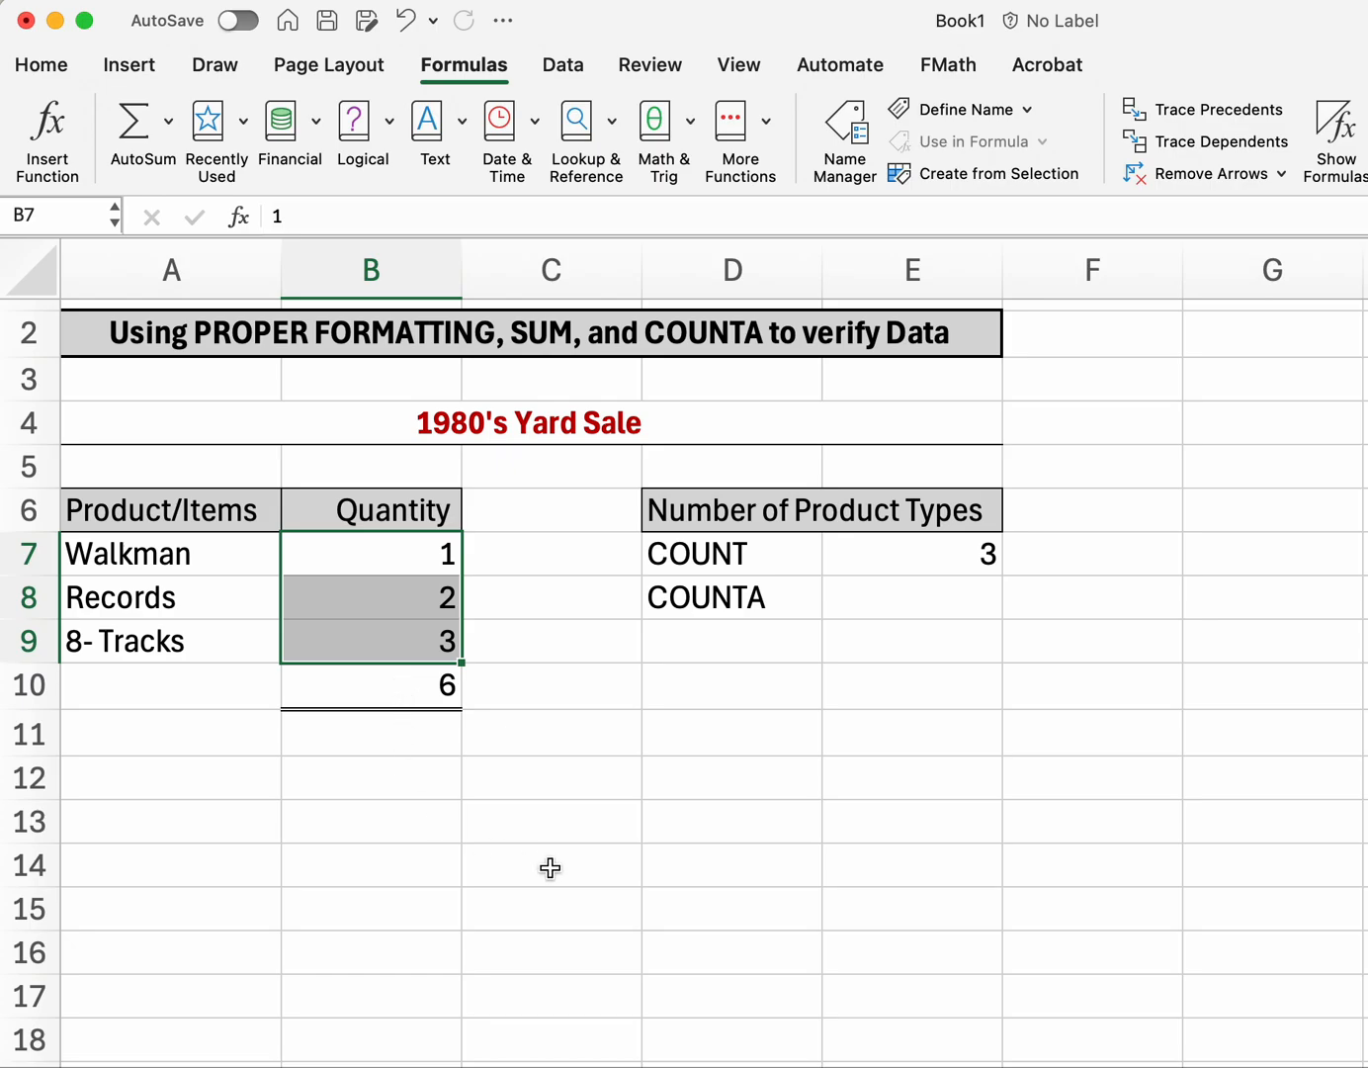
left_click(938, 598)
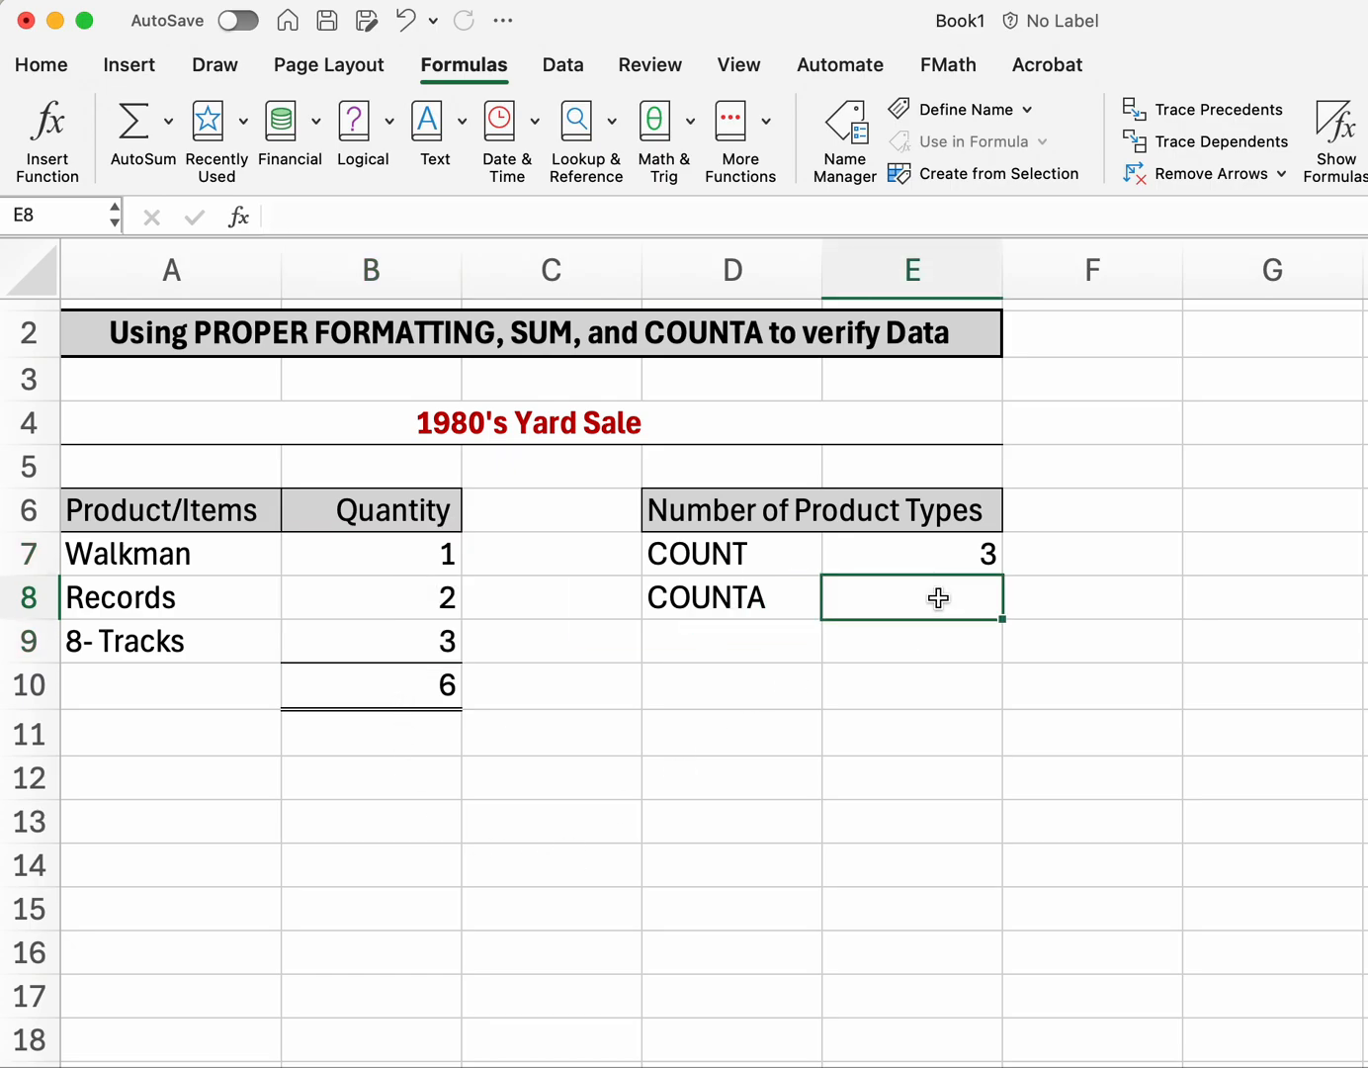
Step: Enter =COUNTA(A7:A9) in E8, returning 3
type("=Co")
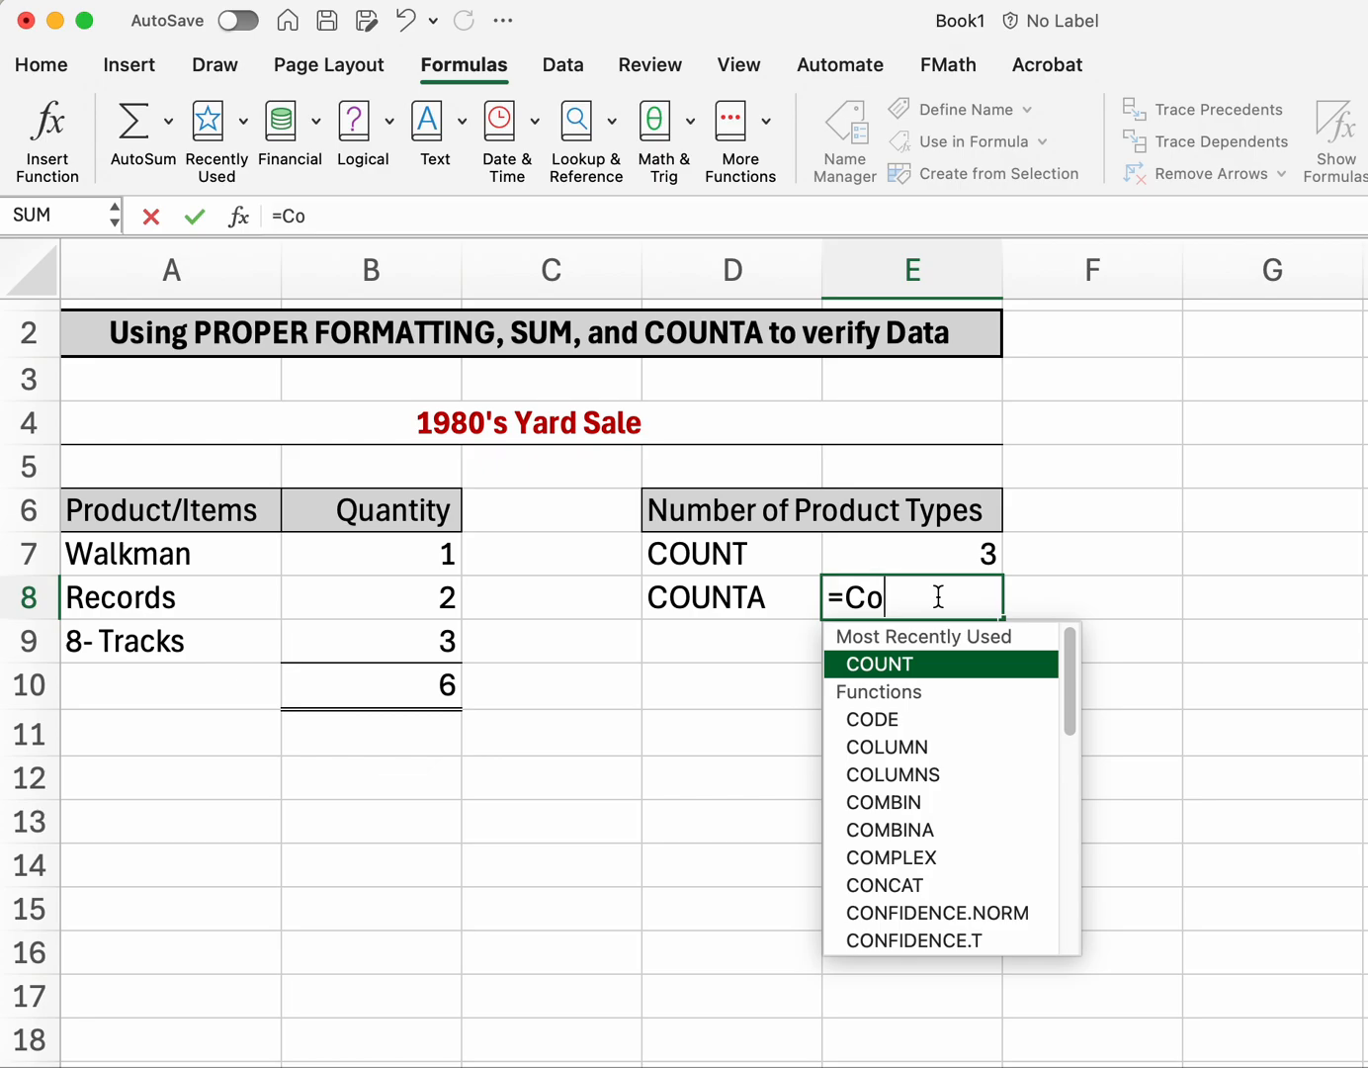
type("un")
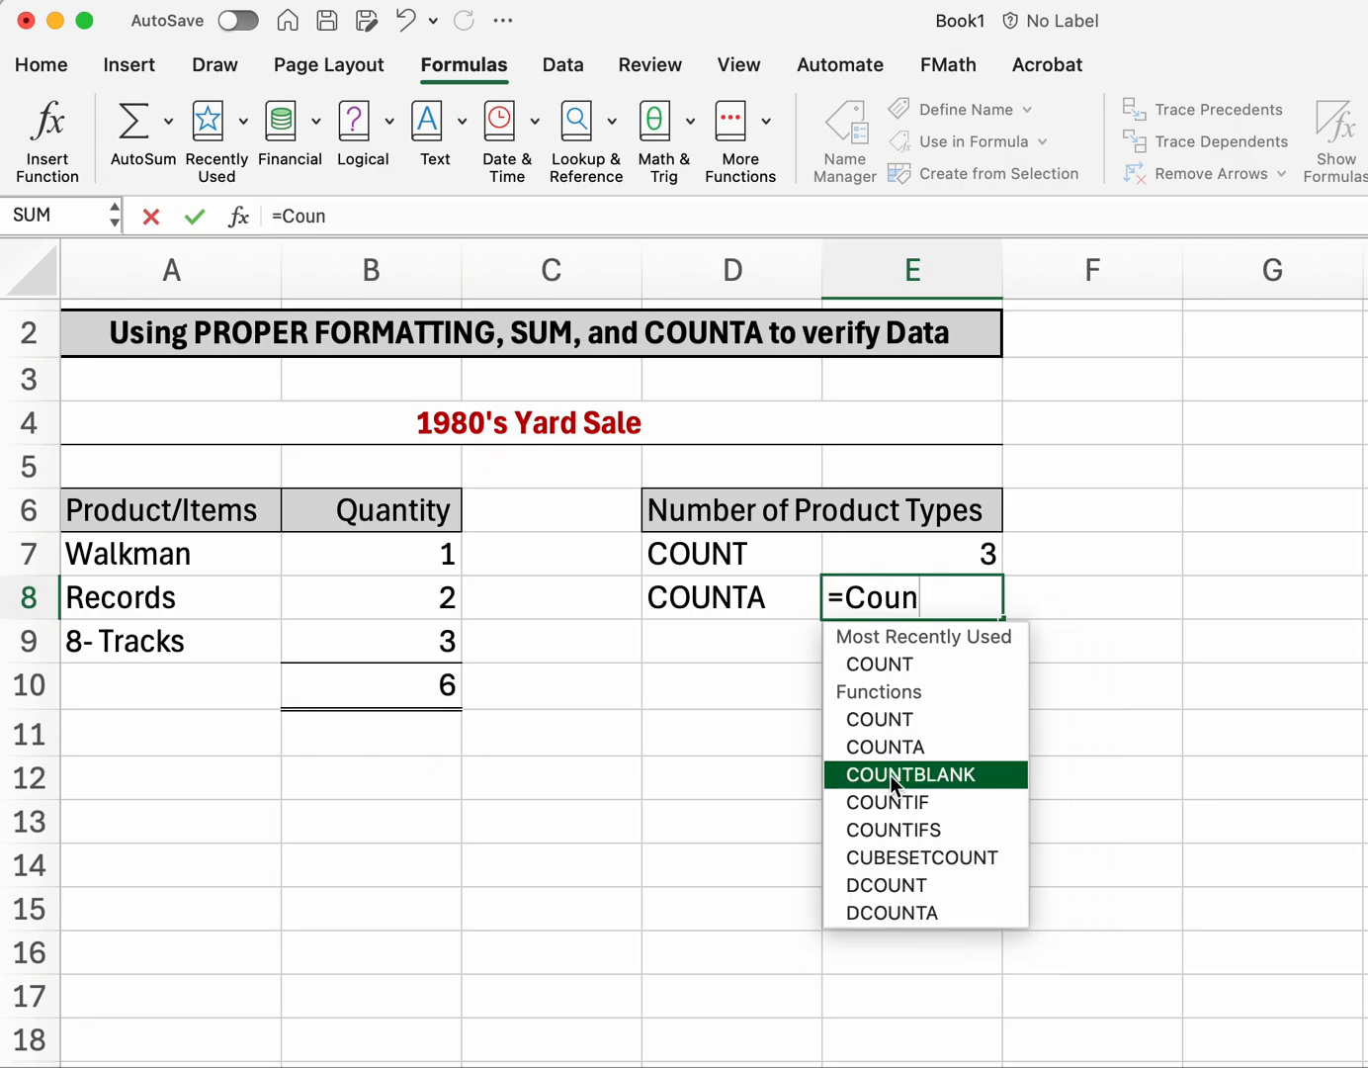
double_click(886, 743)
left_click_drag(135, 557, 139, 637)
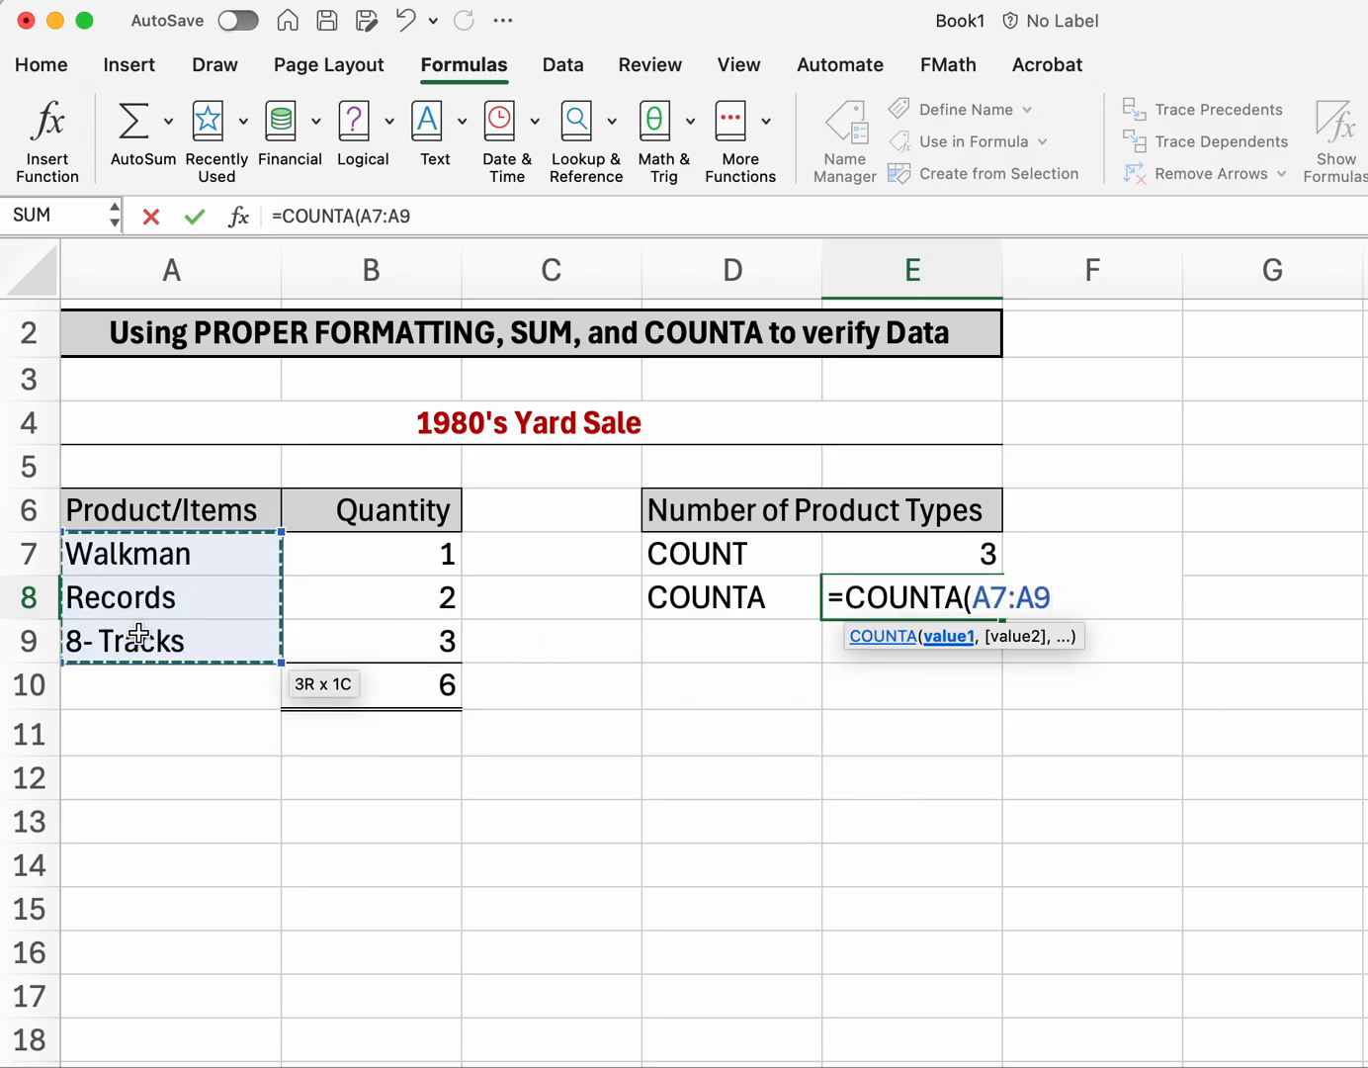
key("Return")
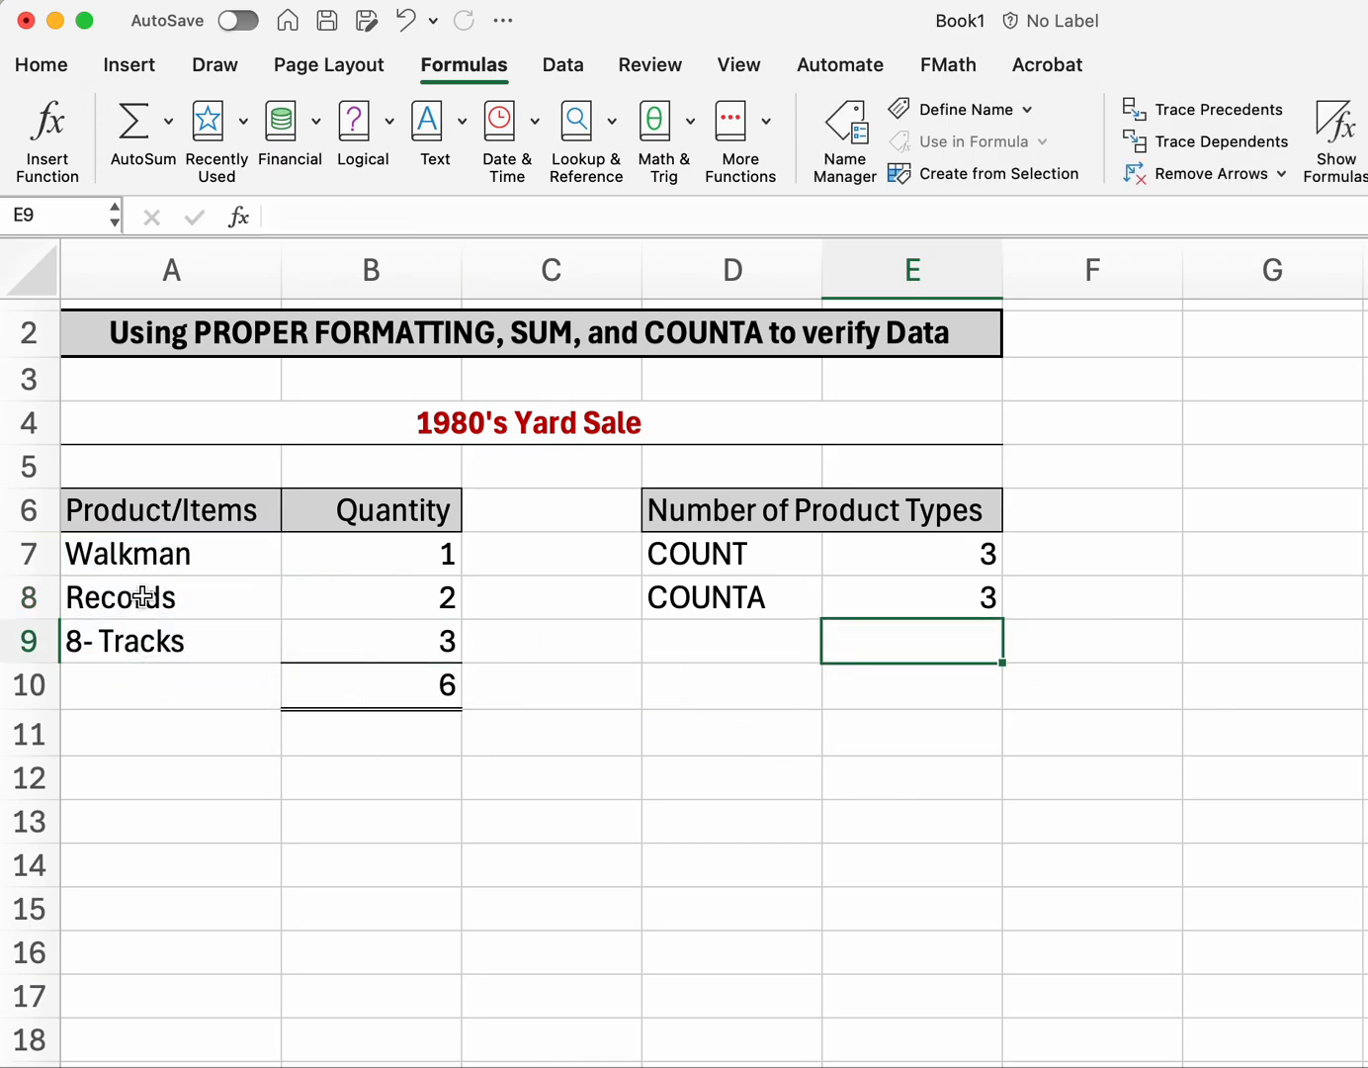
Step: Review E8's COUNTA formula against the three product names in A7:A9
left_click_drag(139, 551, 128, 650)
left_click(843, 791)
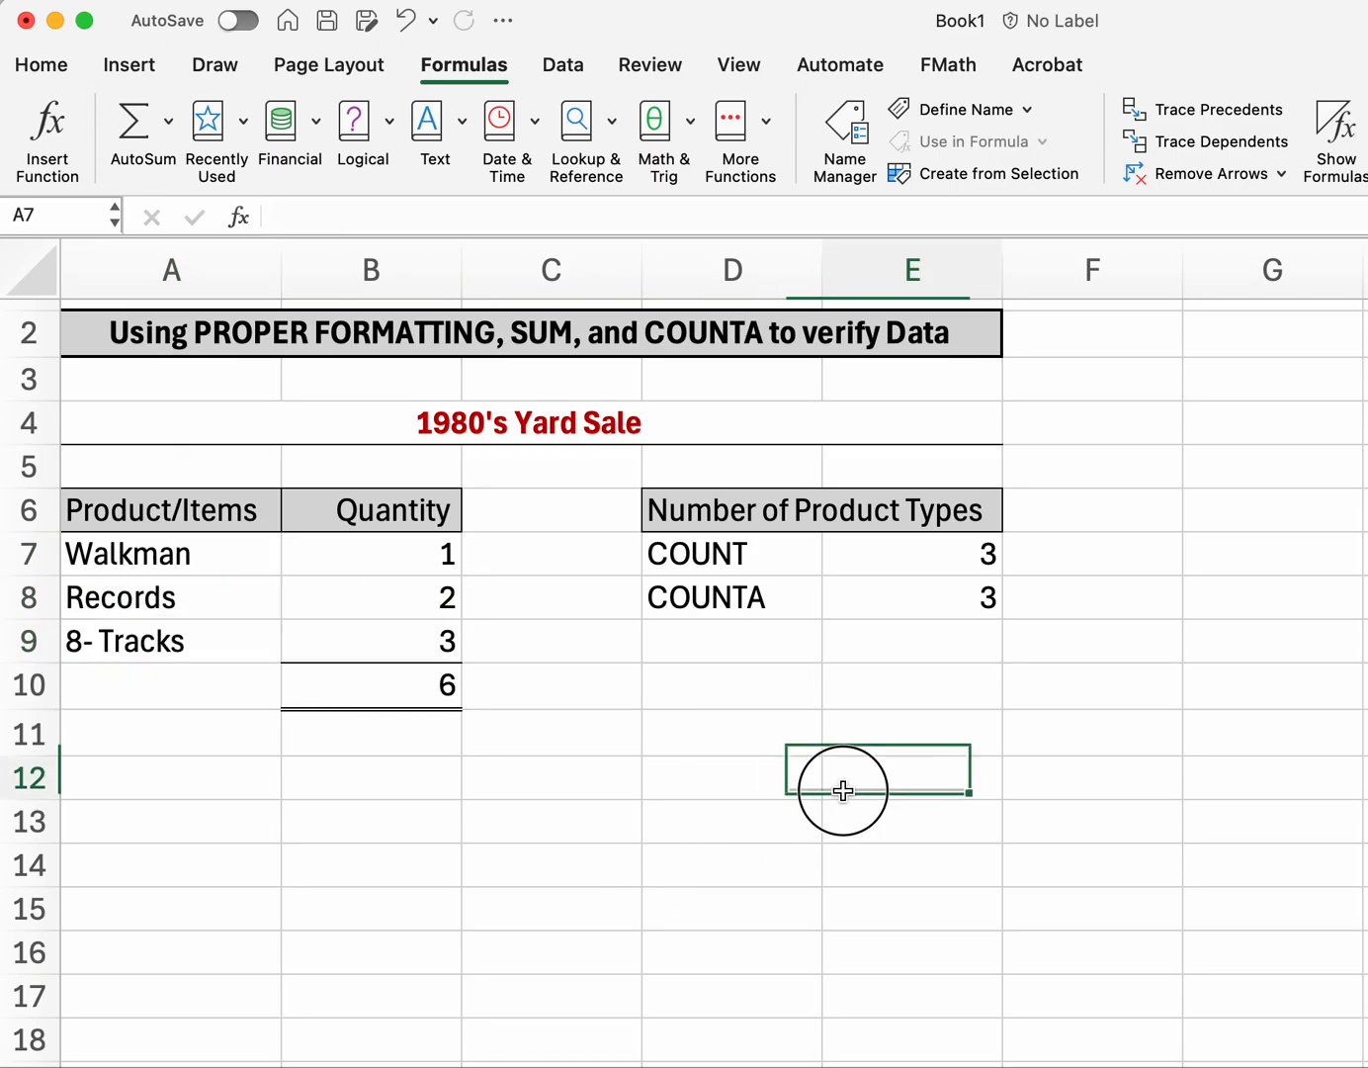
left_click(958, 597)
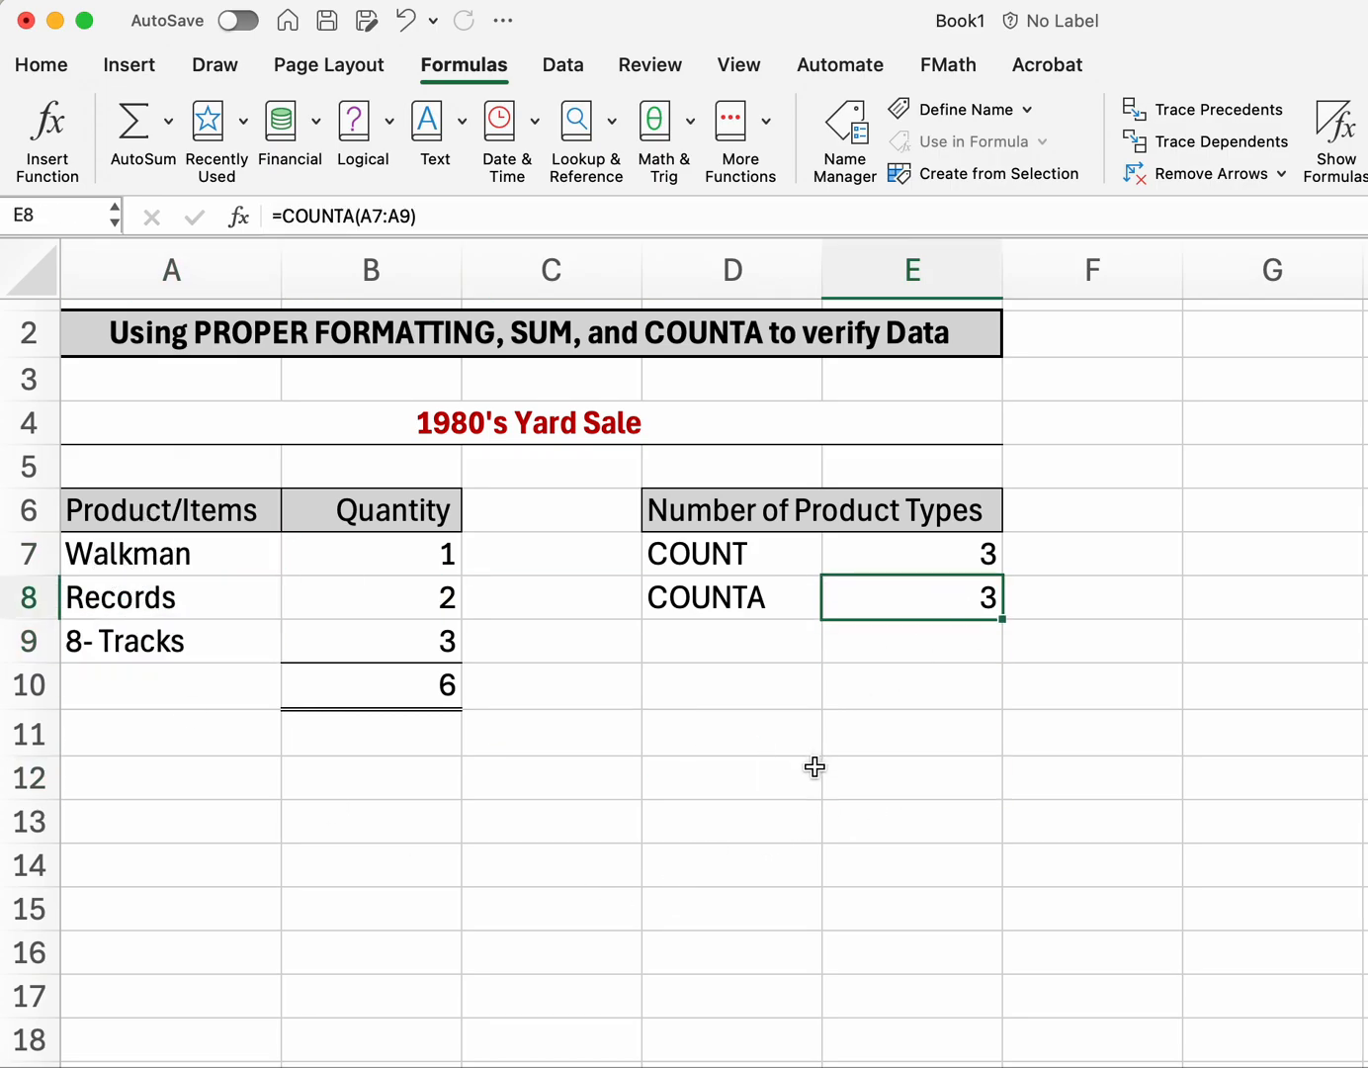
left_click(182, 556)
left_click(174, 592)
left_click(169, 644)
left_click(159, 698)
left_click(160, 779)
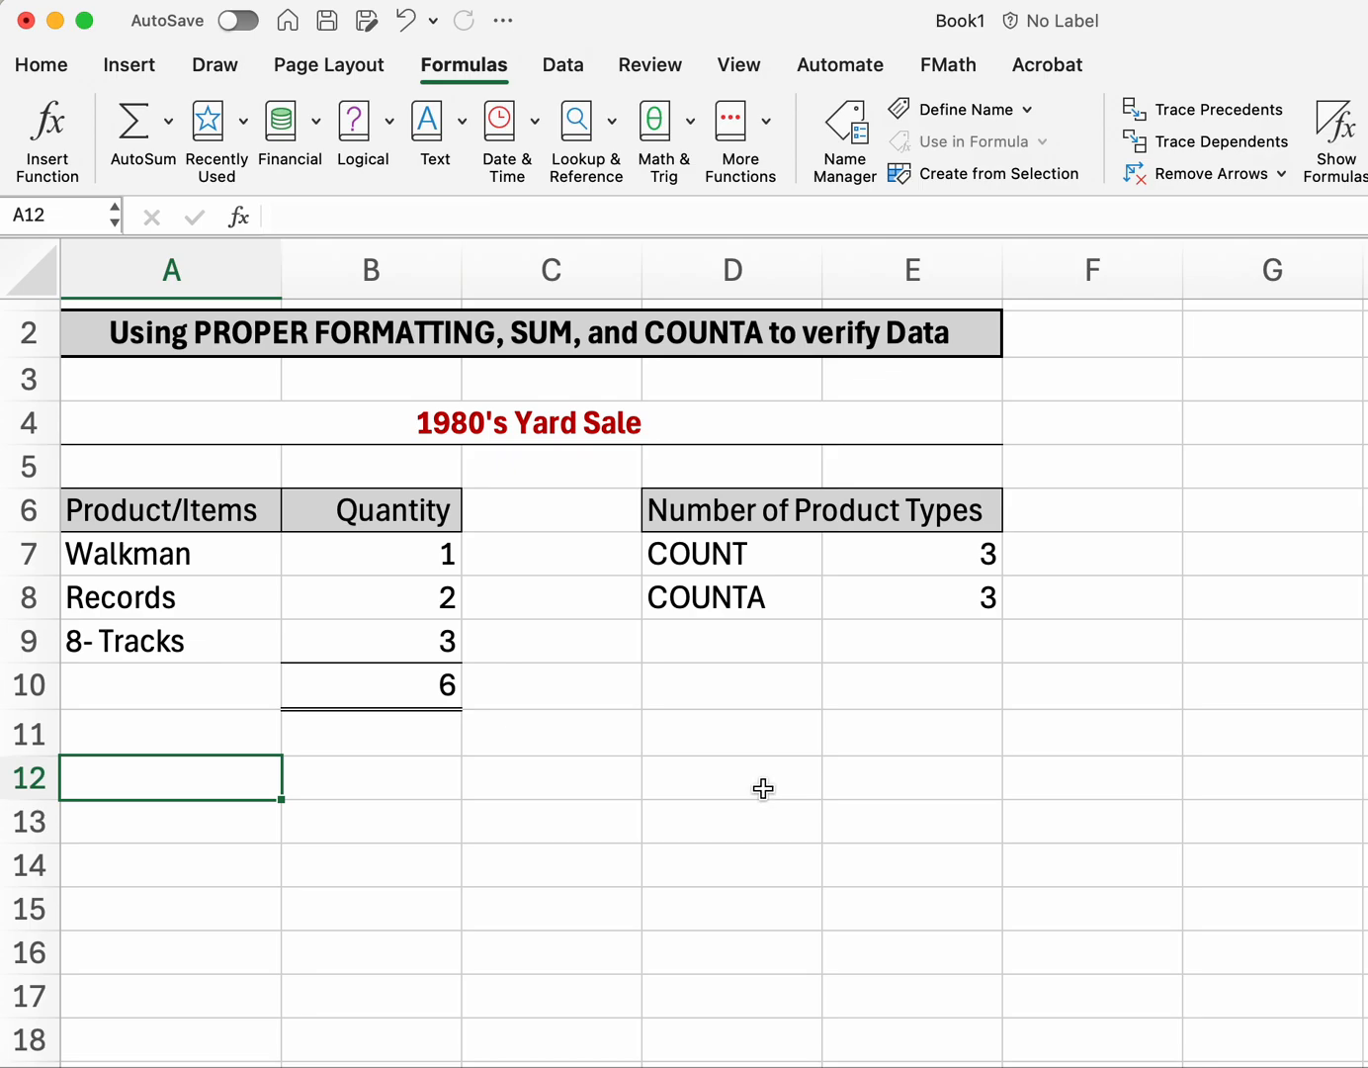
Step: Type the label TOTAL in A10
left_click(386, 691)
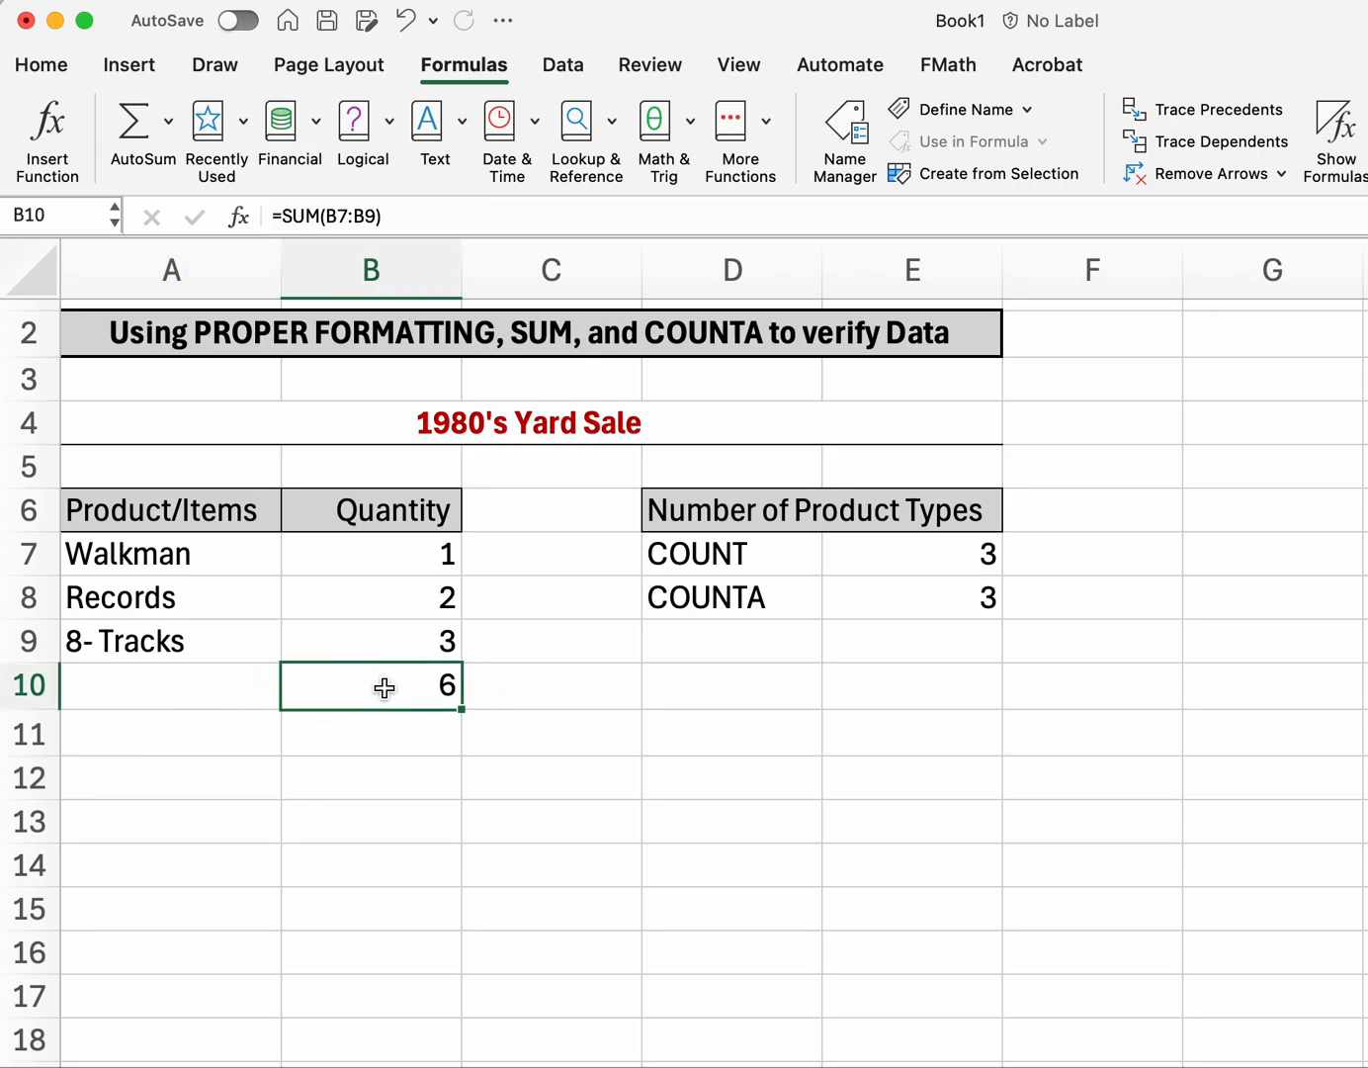
left_click(382, 794)
left_click(216, 692)
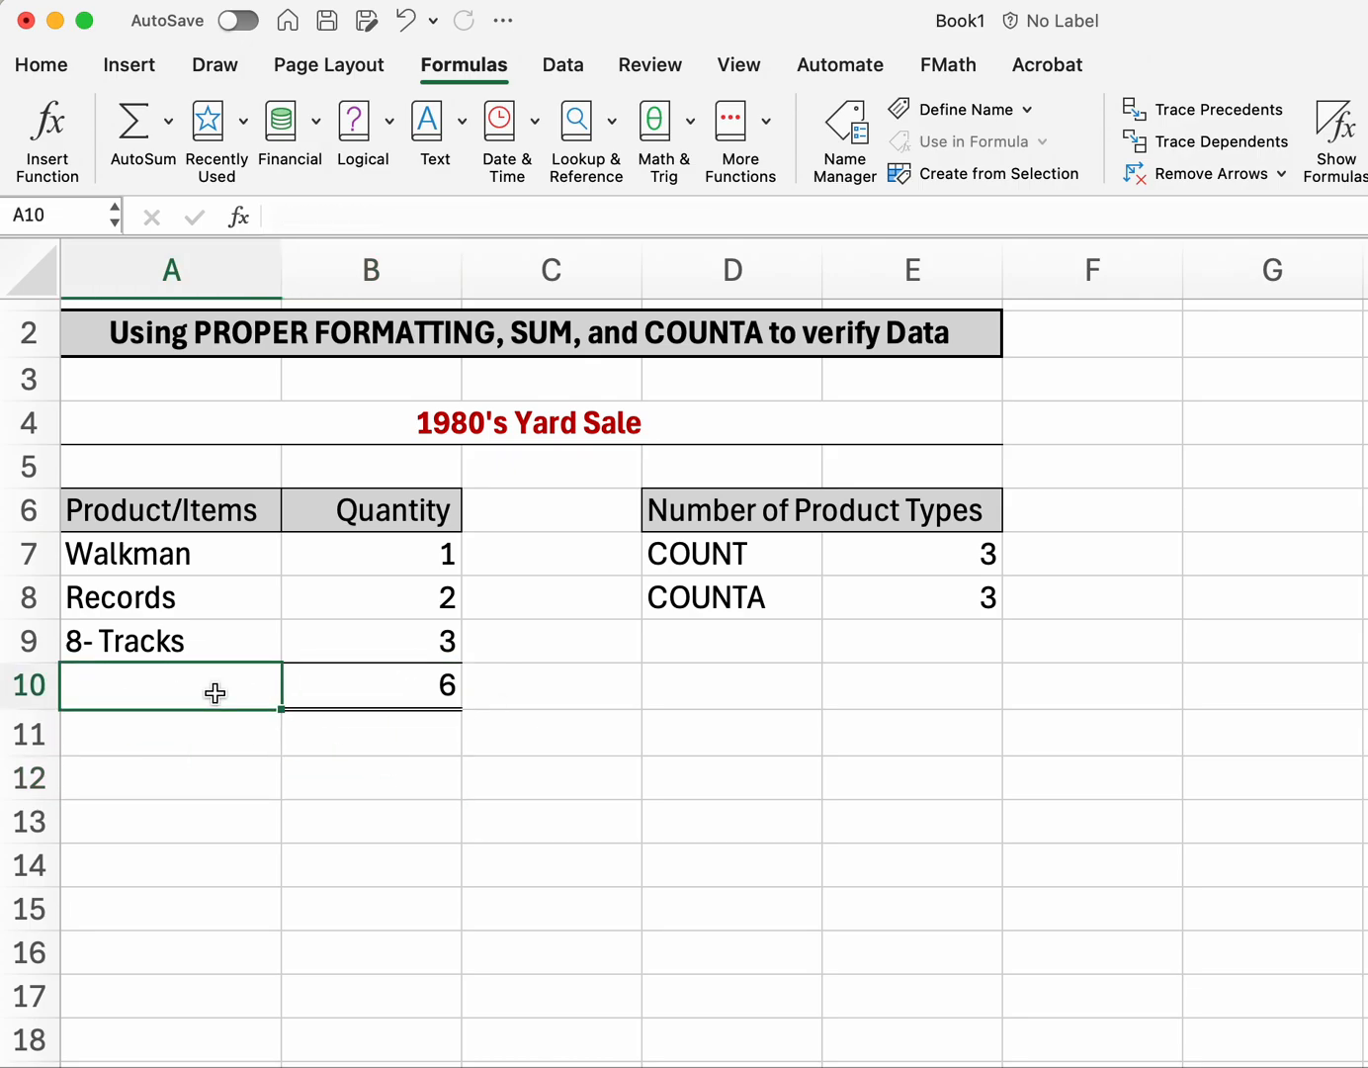
double_click(217, 693)
type("To")
key("BackSpace")
type("OTAL")
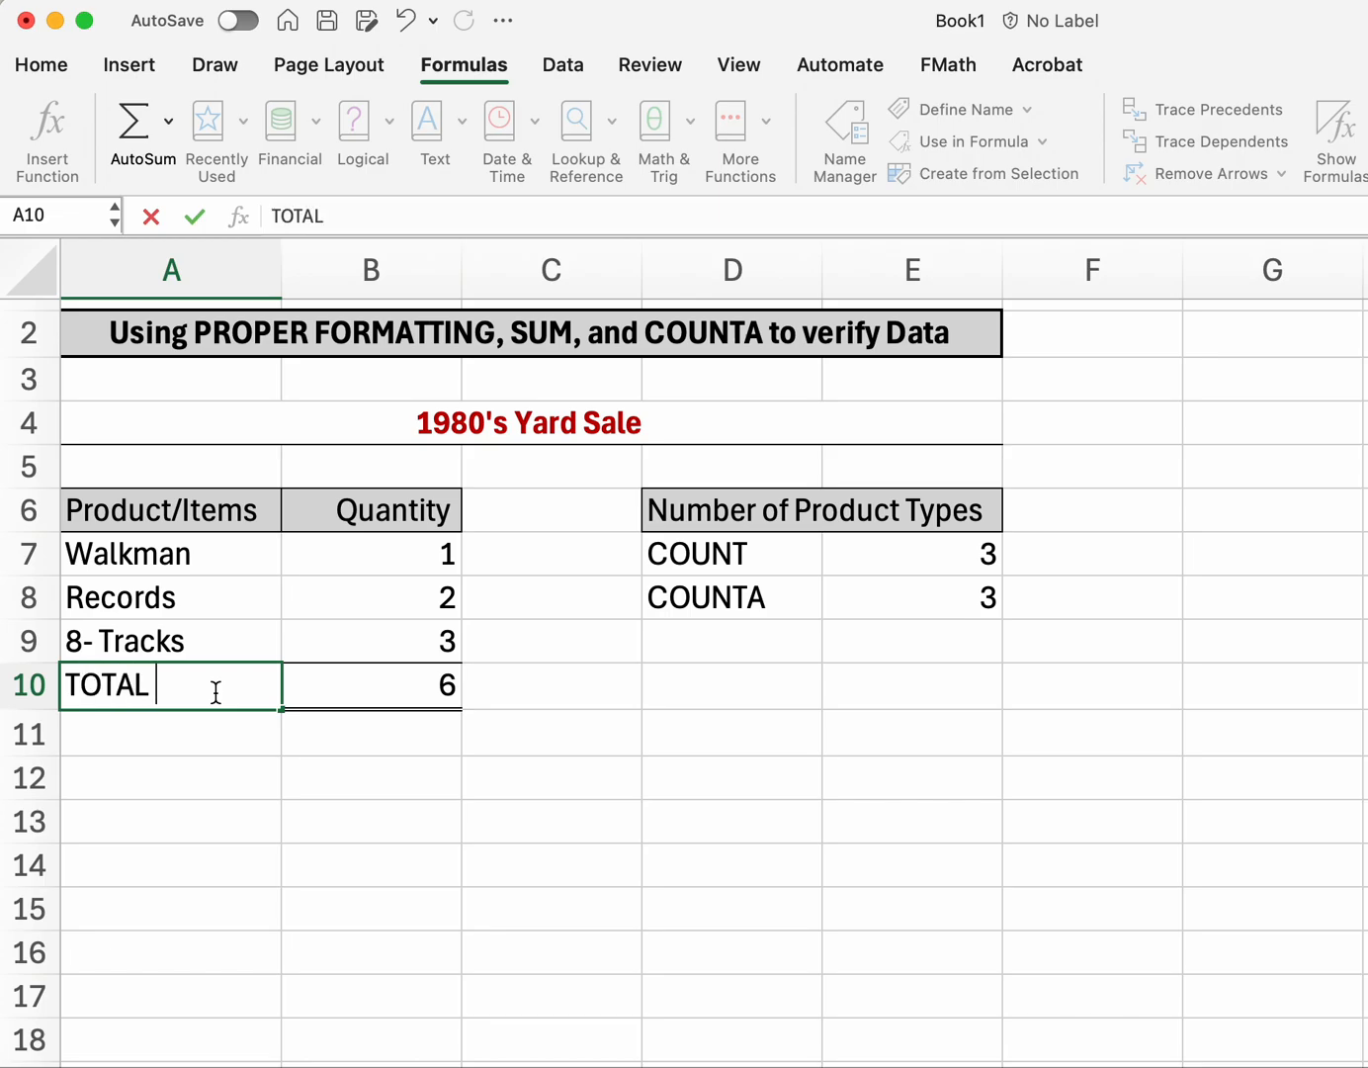
left_click(241, 778)
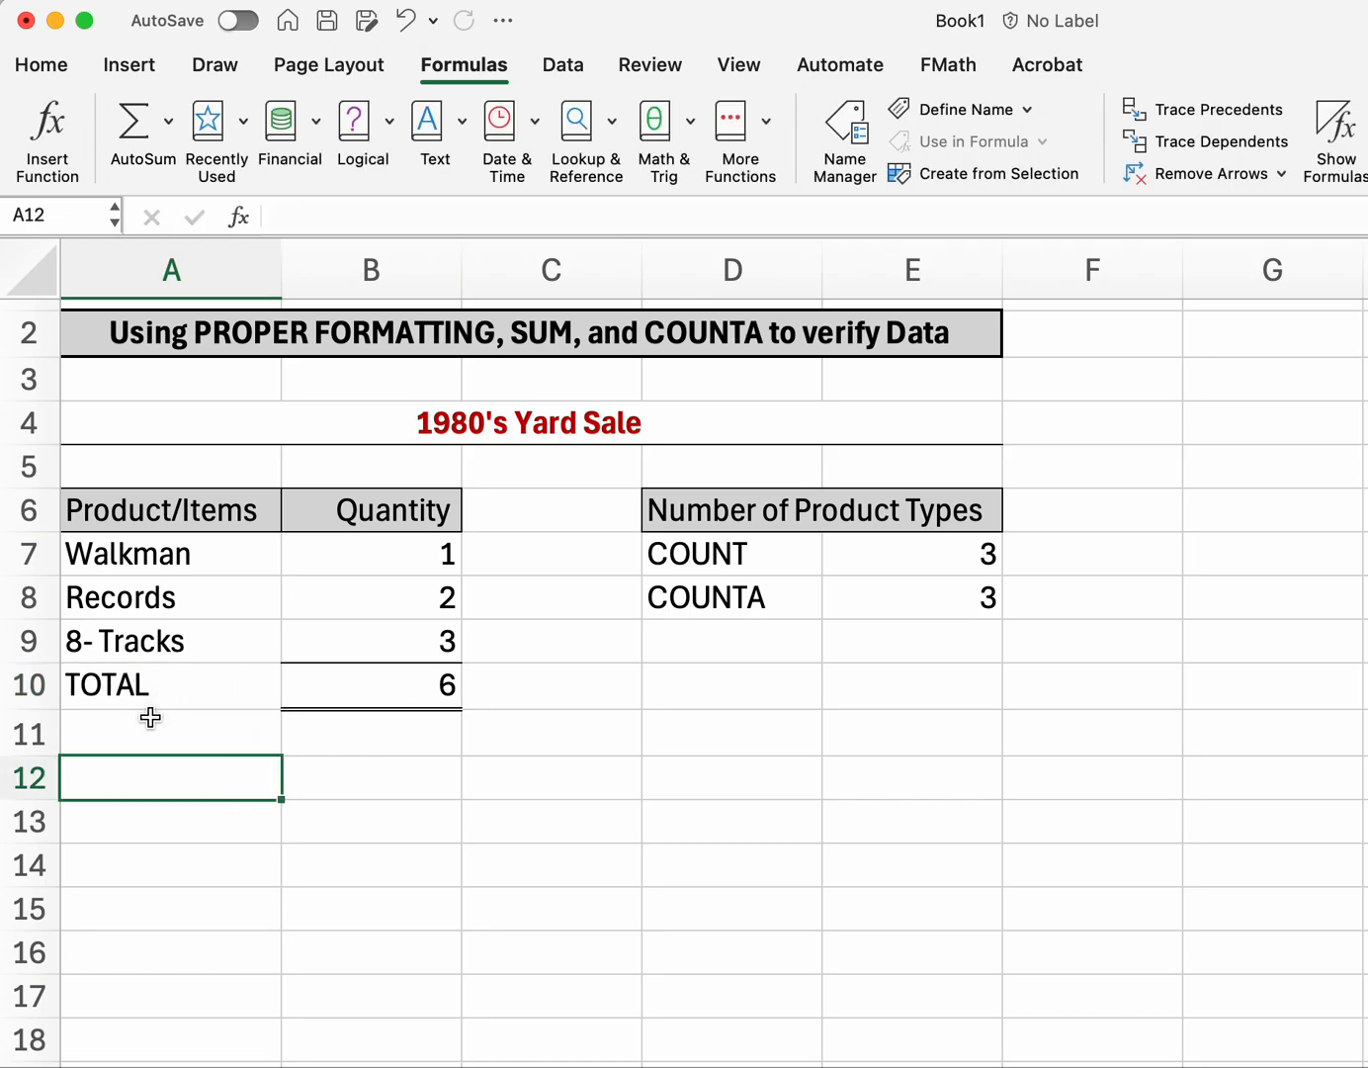
Step: Give the TOTAL row A10:B10 a bottom double border
left_click_drag(132, 693, 318, 687)
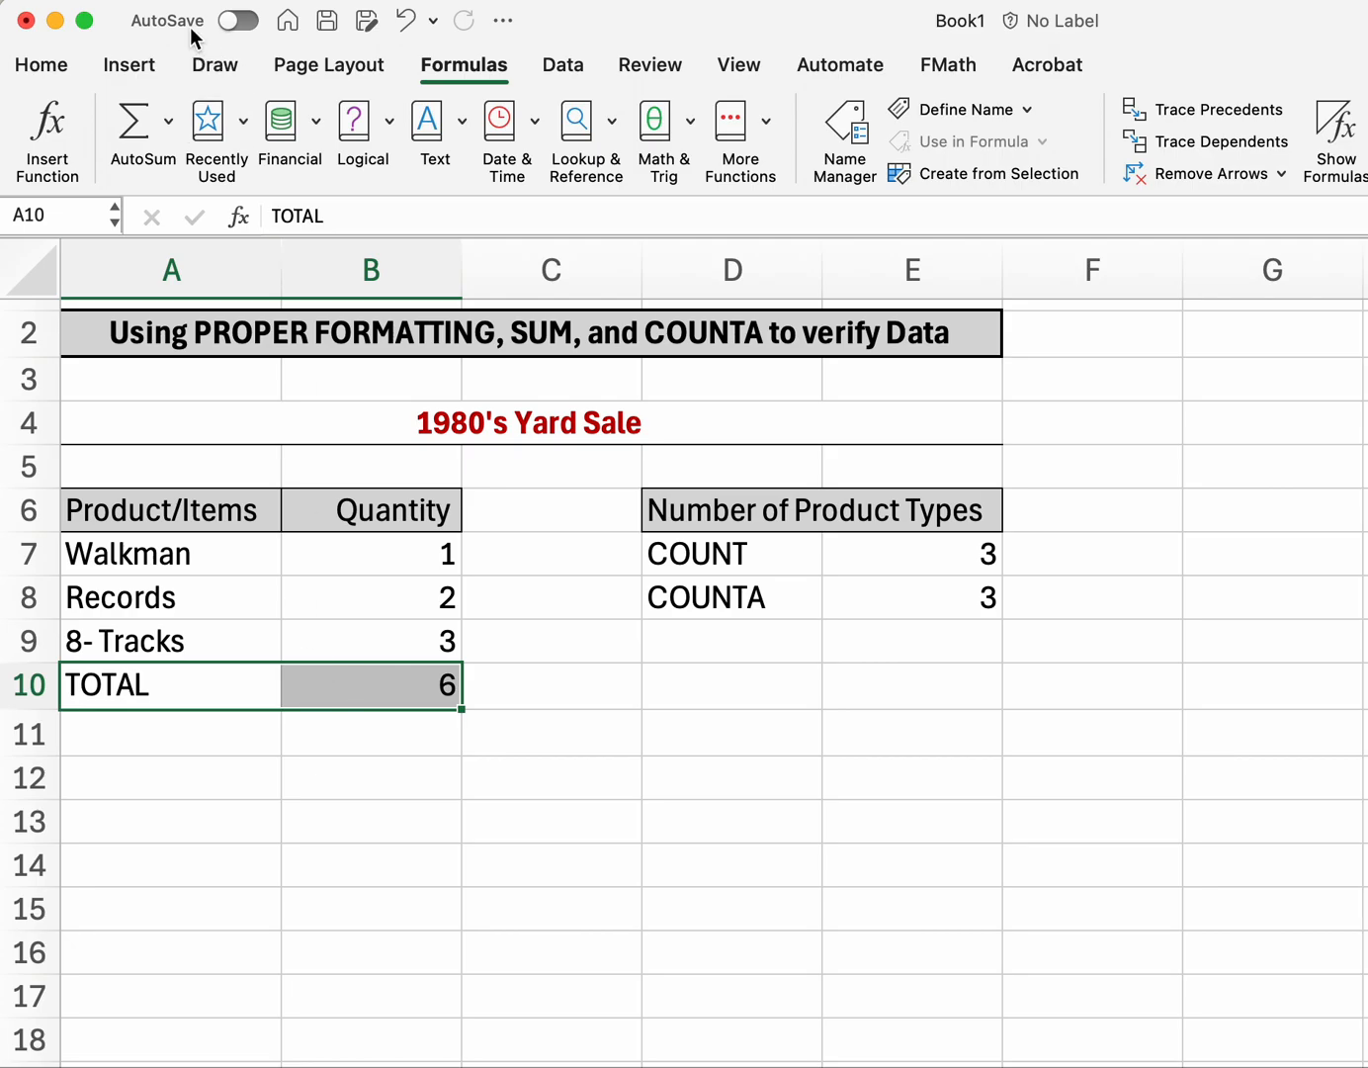
left_click(23, 71)
left_click(335, 164)
left_click(302, 879)
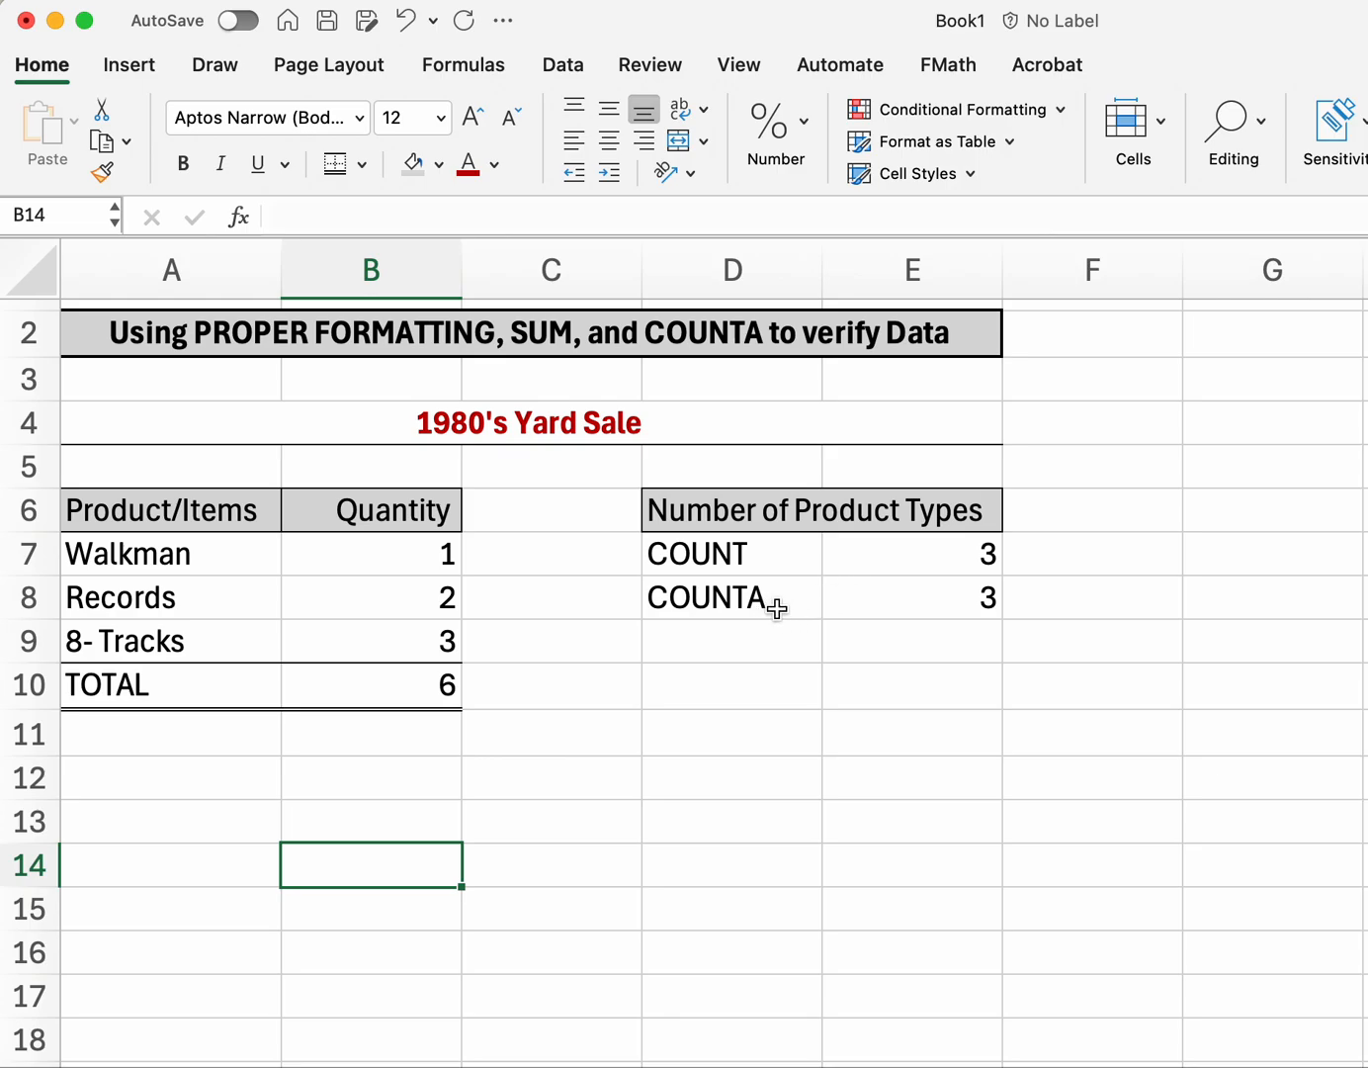
left_click(932, 559)
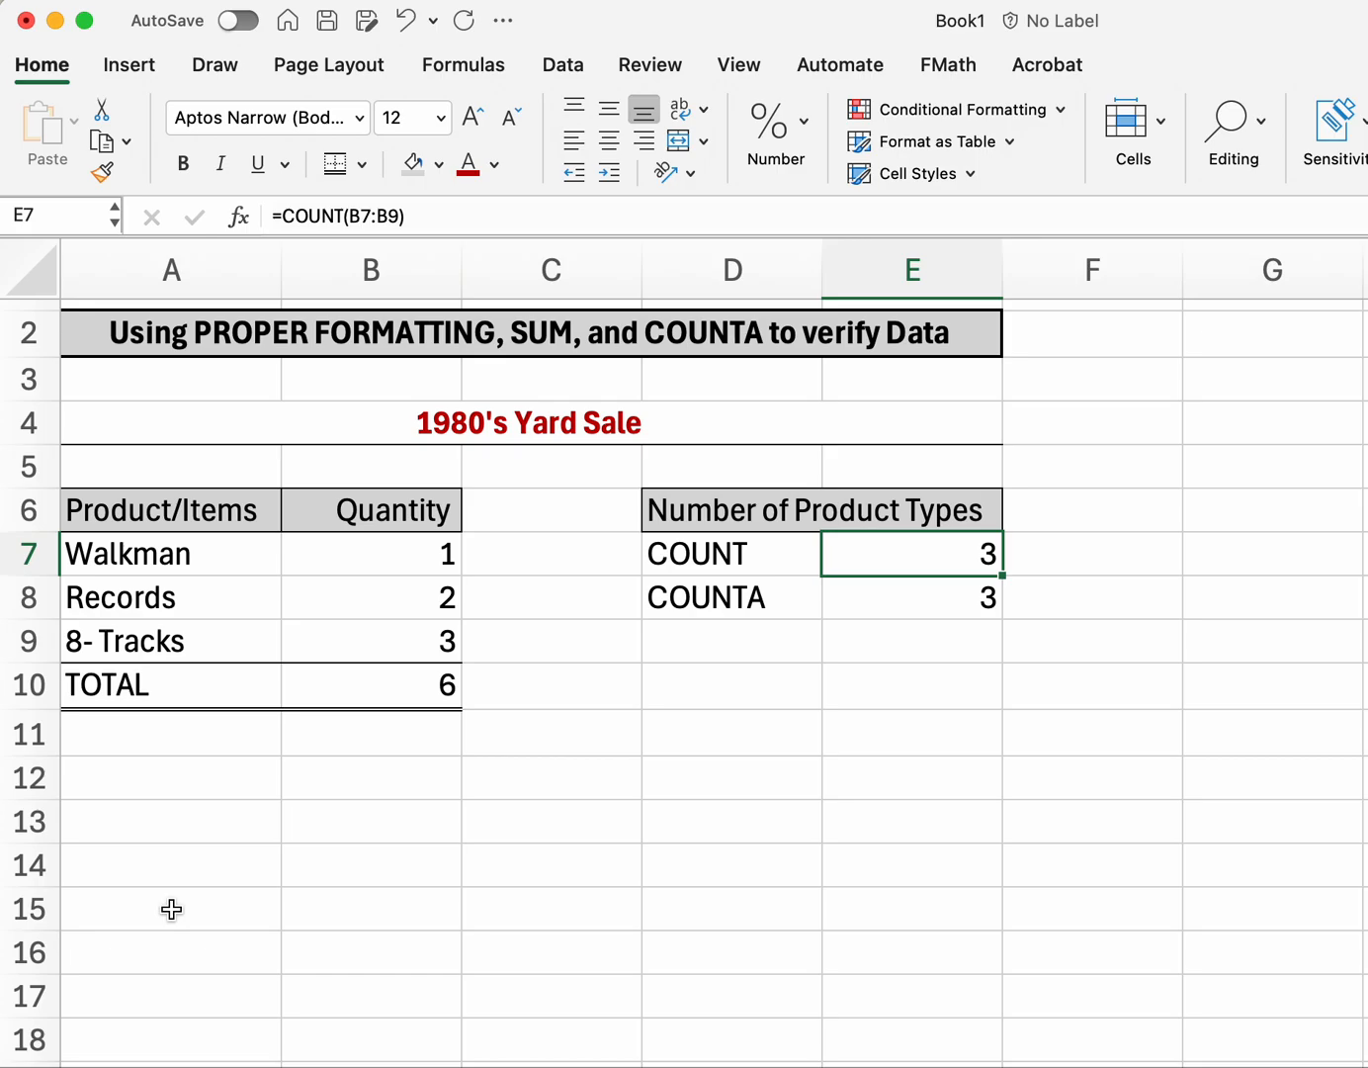
Step: Type the SUM label in D9 and enter =SUM(B7:B9) in E9
left_click(723, 643)
type("SUM")
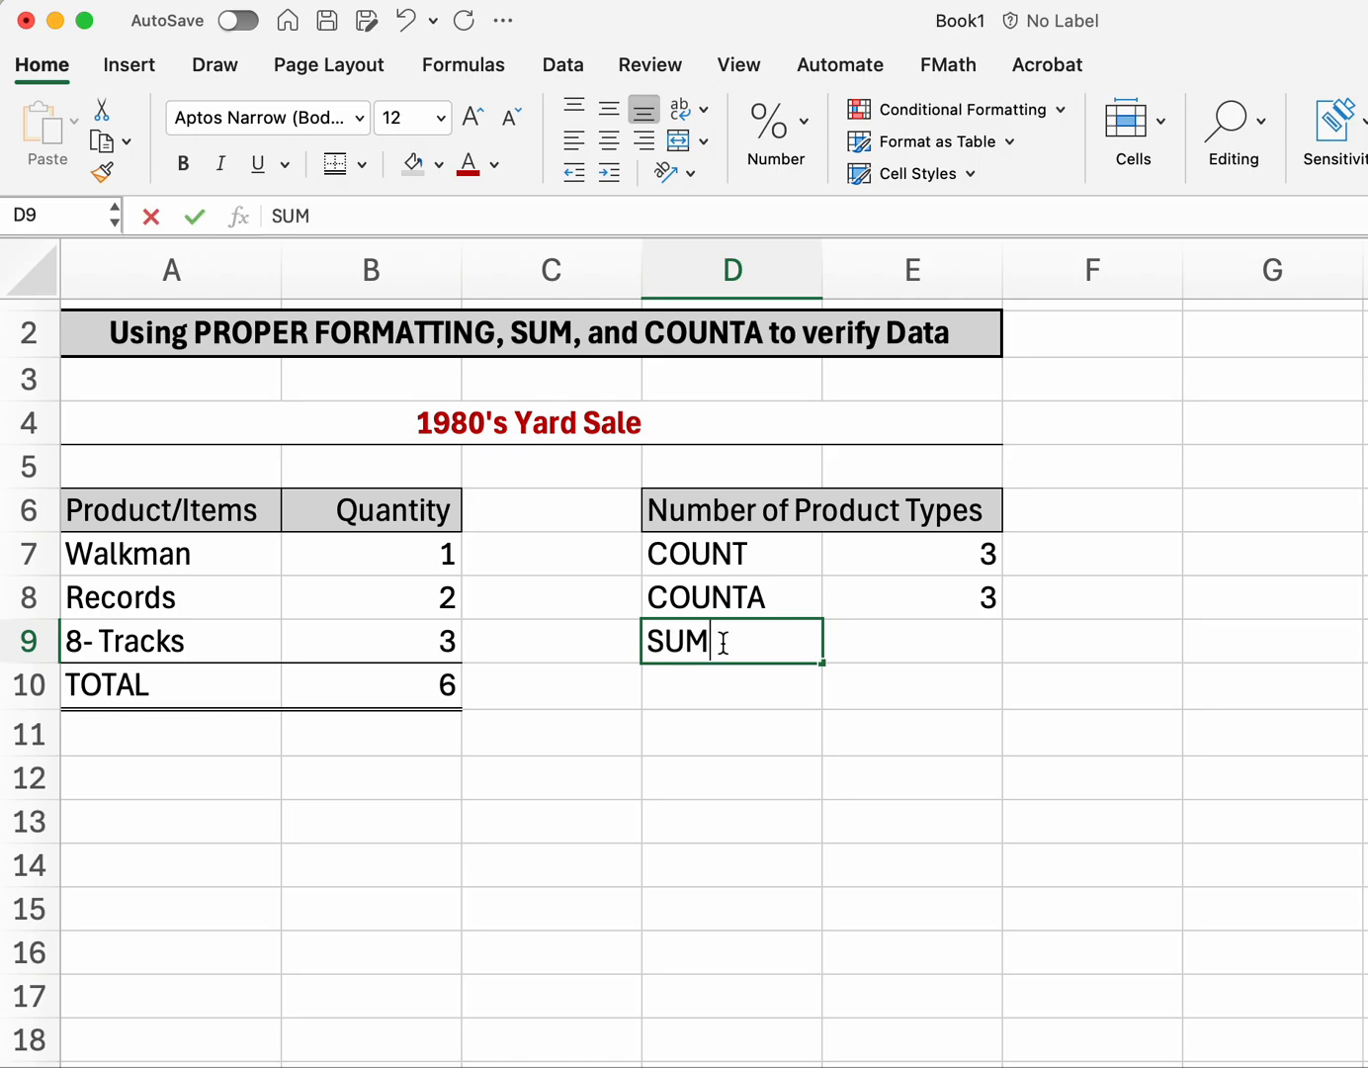
left_click(904, 644)
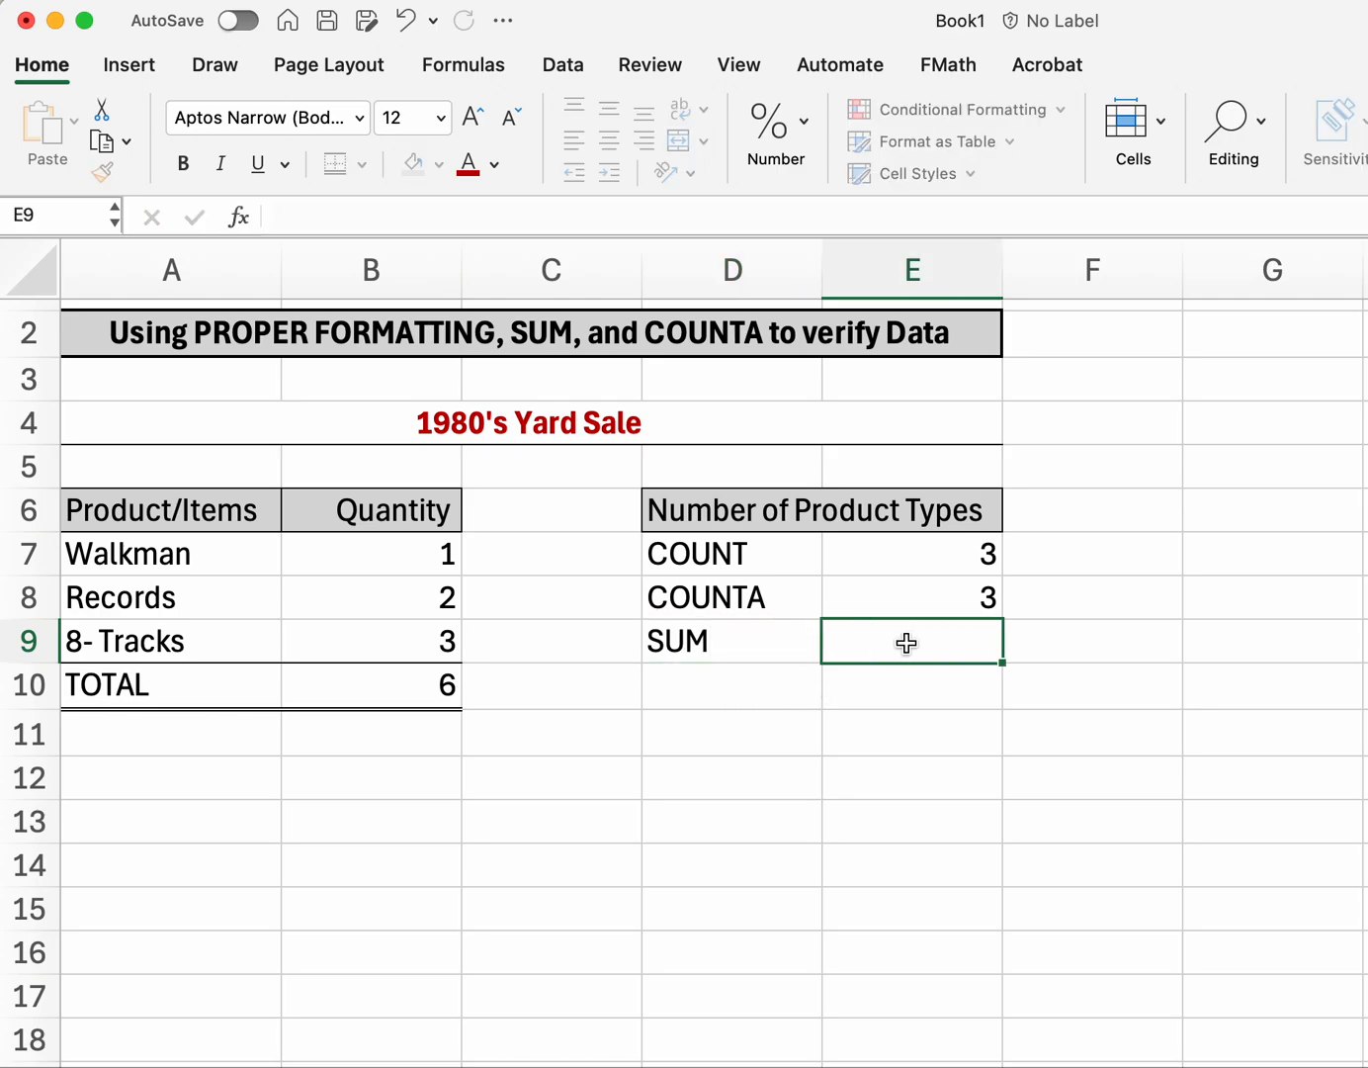
type("=Sum")
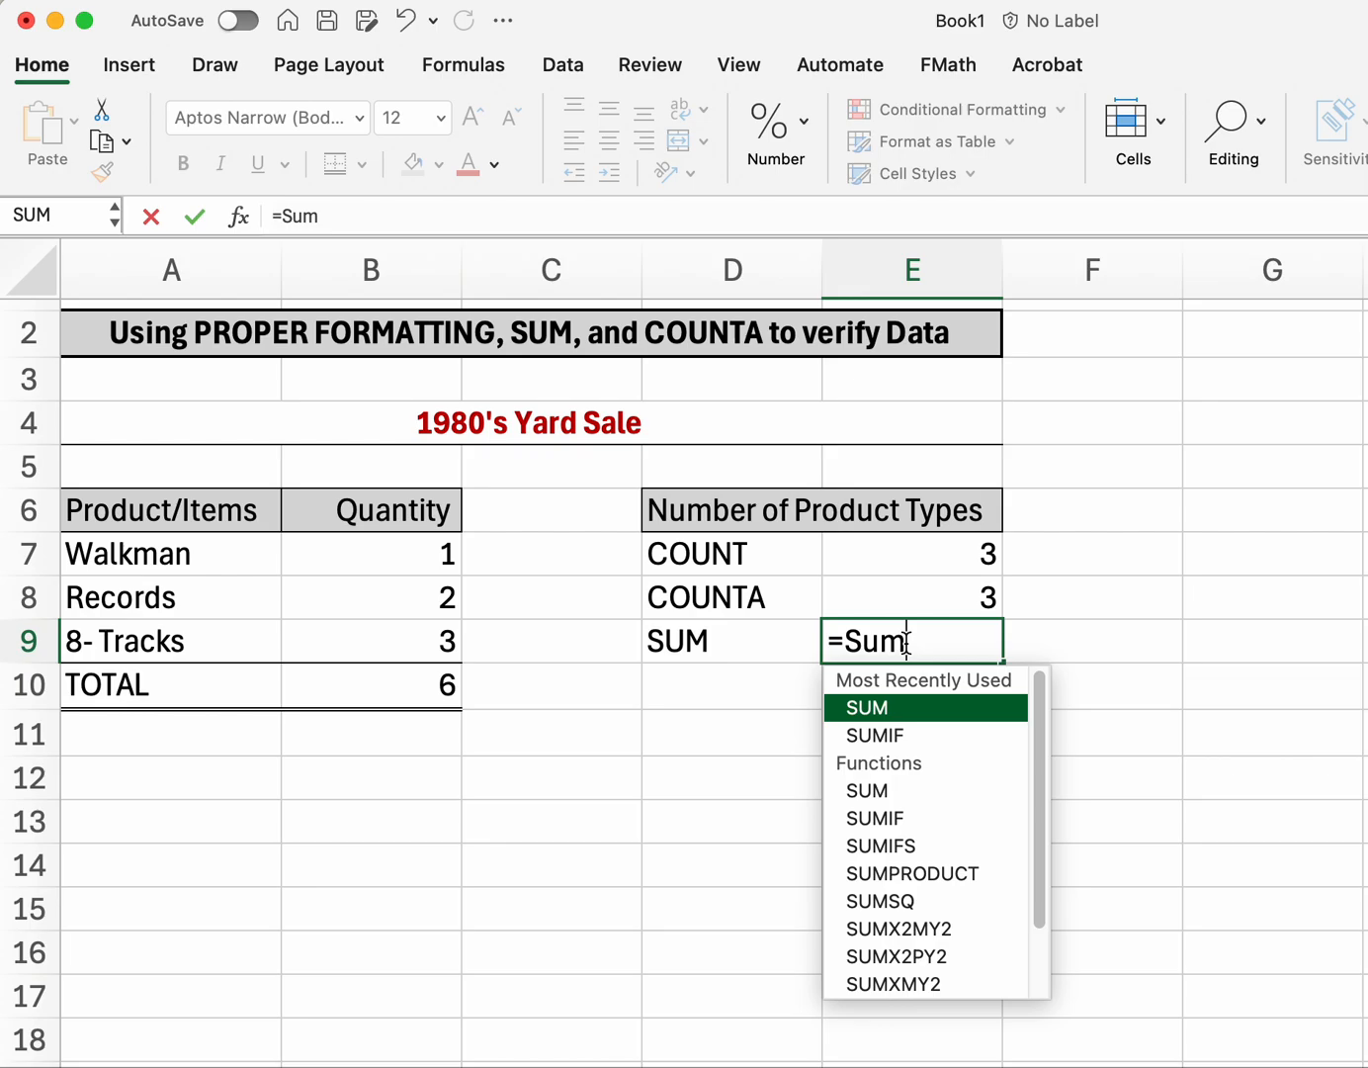
double_click(878, 706)
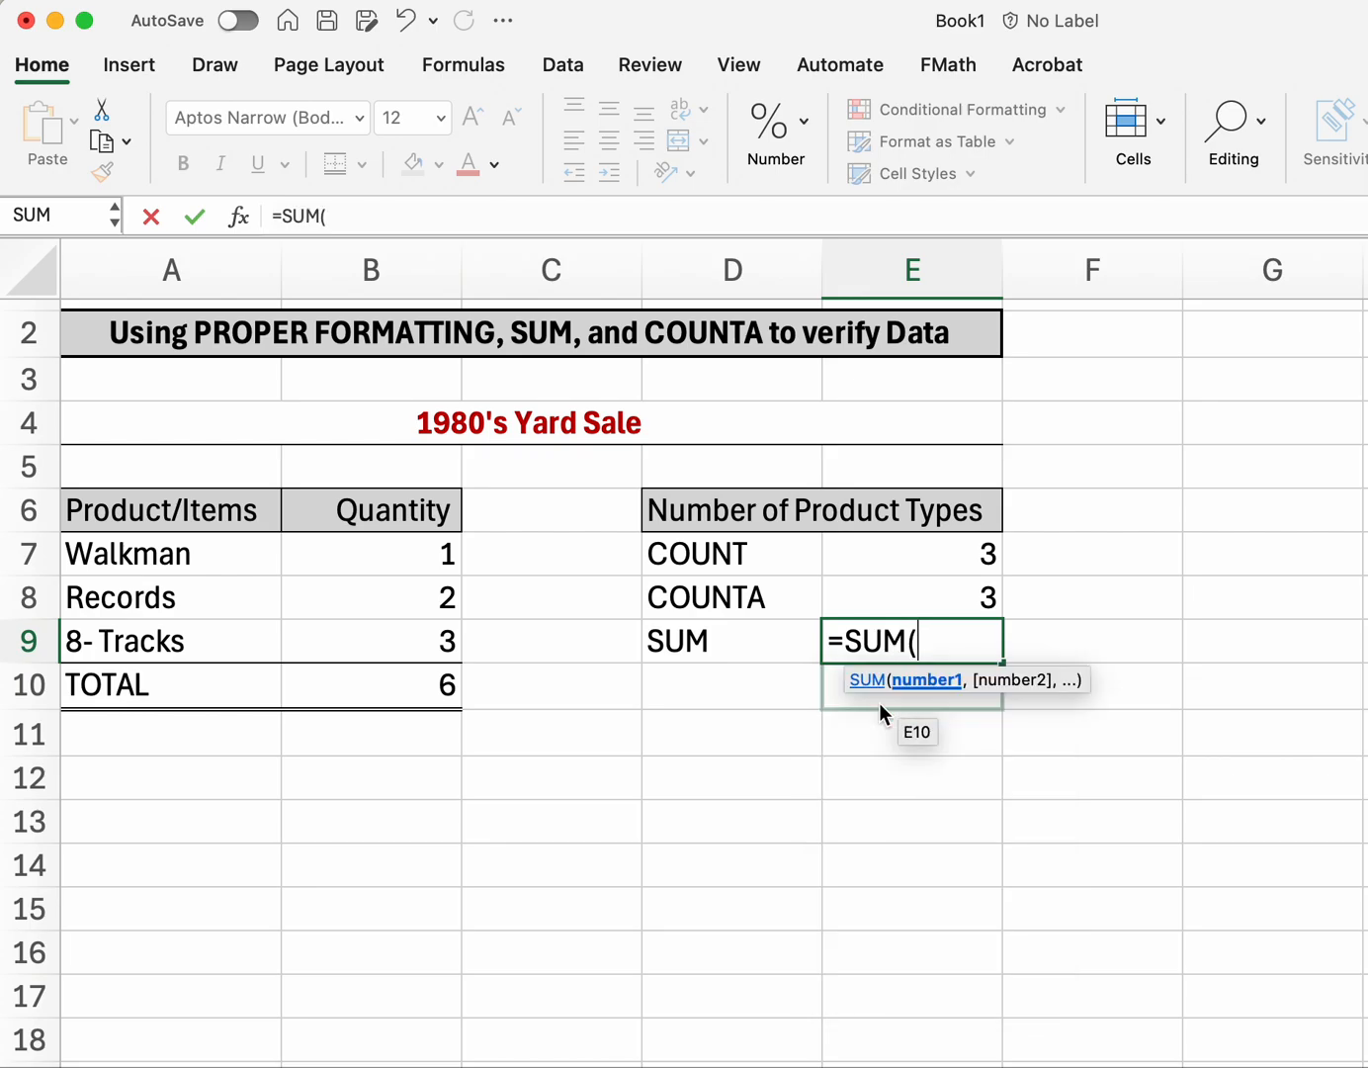
left_click_drag(423, 552, 424, 634)
key("Return")
Step: Compare E9's result of 6 with the B10 total and highlight the SUM row D9:E9
left_click(699, 830)
left_click(941, 652)
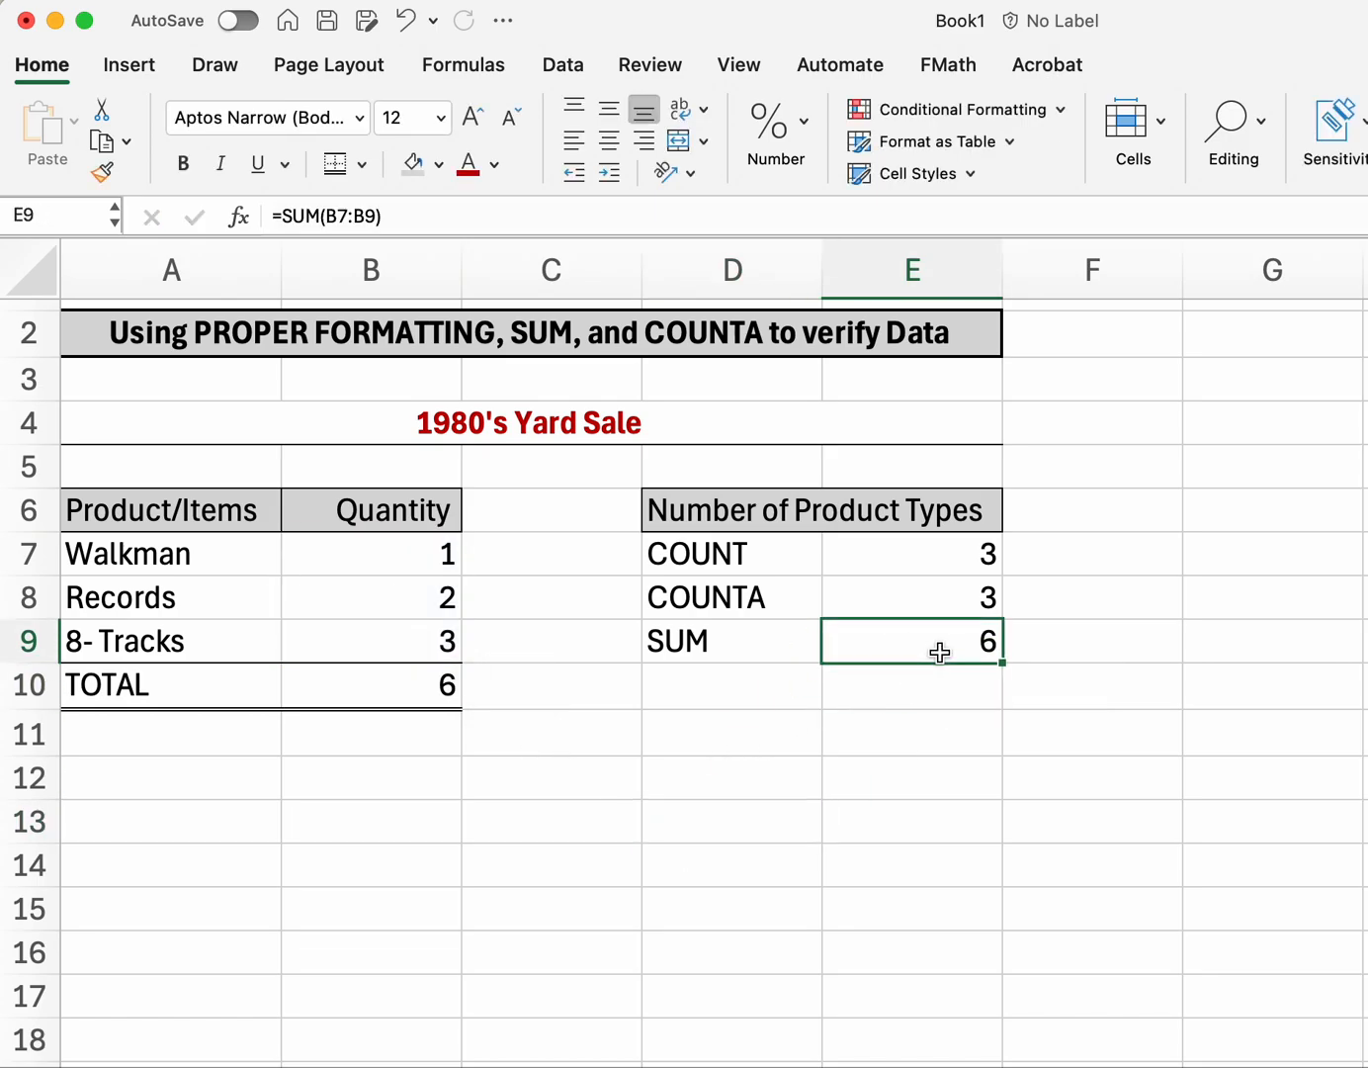
left_click(415, 695)
left_click(896, 647)
left_click_drag(687, 652, 877, 651)
left_click(805, 781)
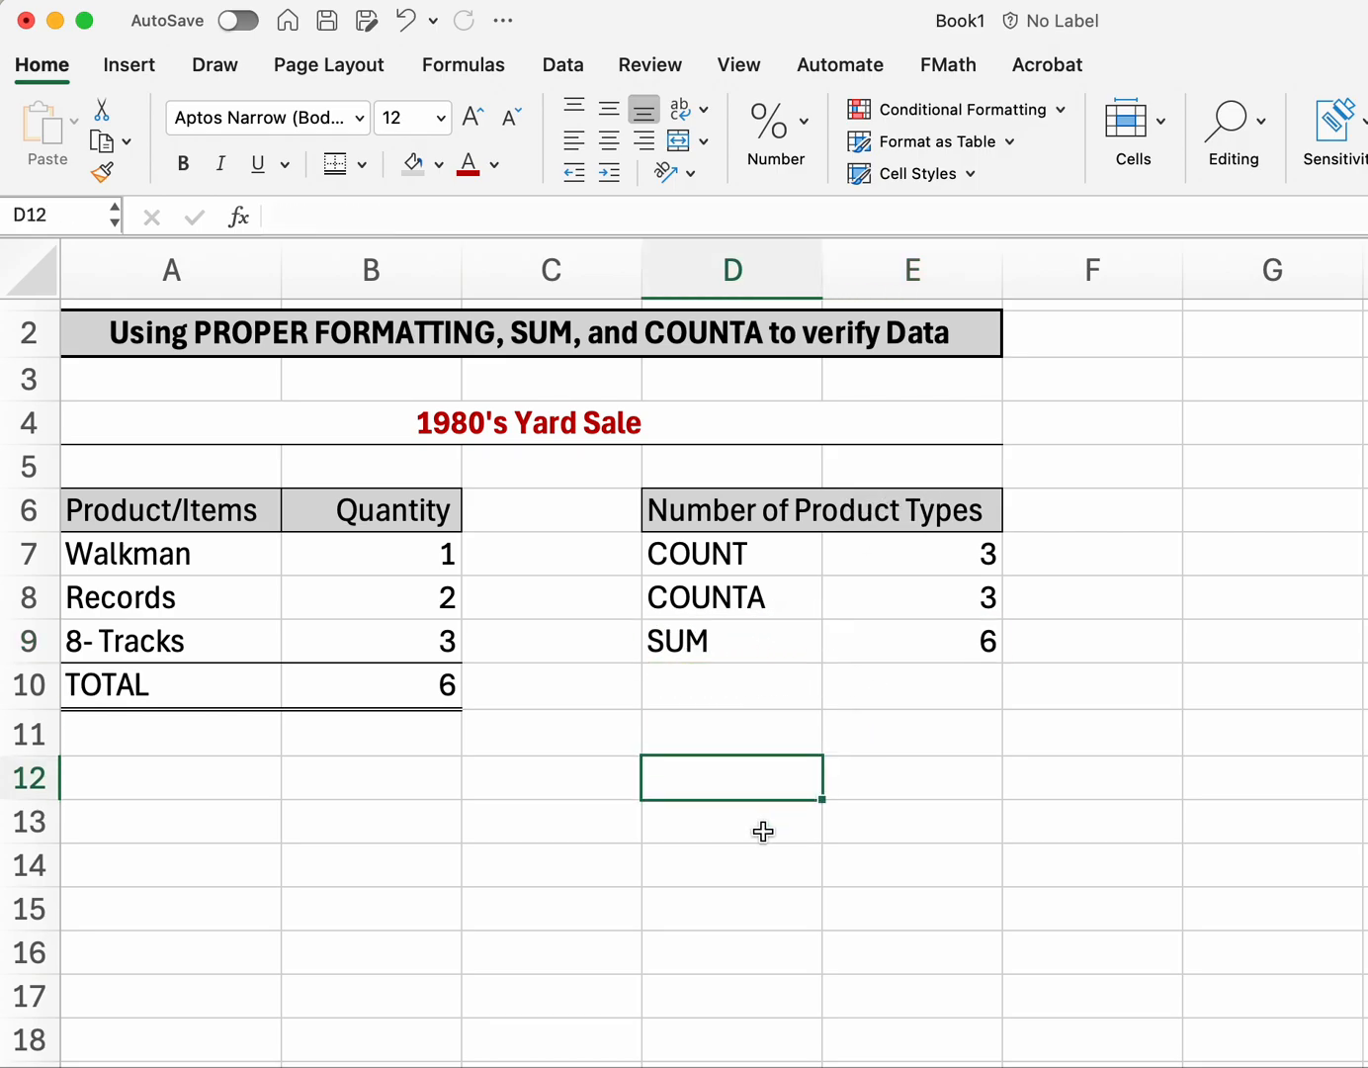